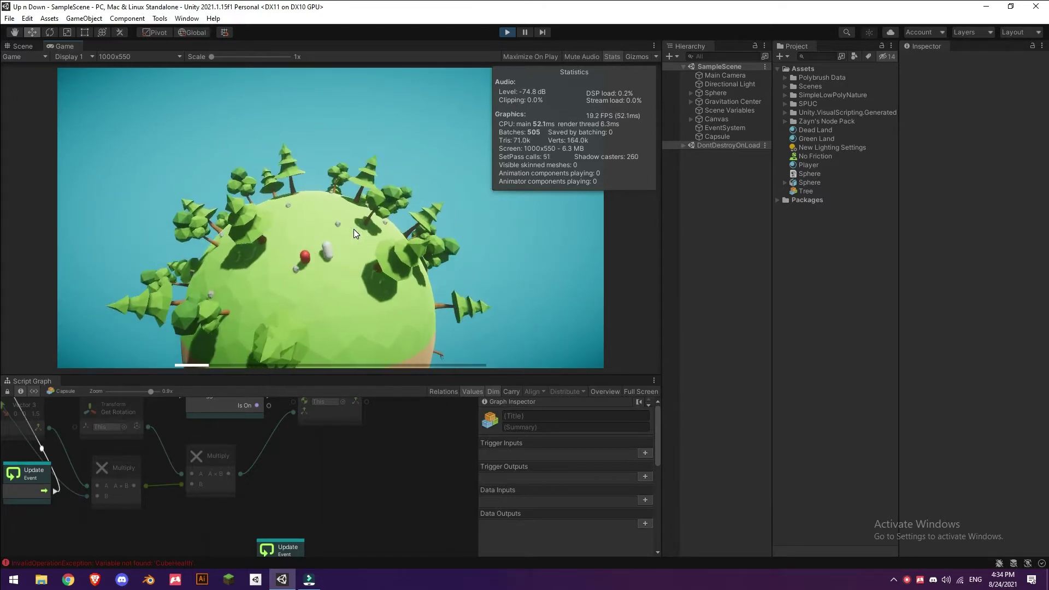
Step: Stop Play mode to return to editing the capsule's script graph
{"action": "key", "text": "ctrl+p"}
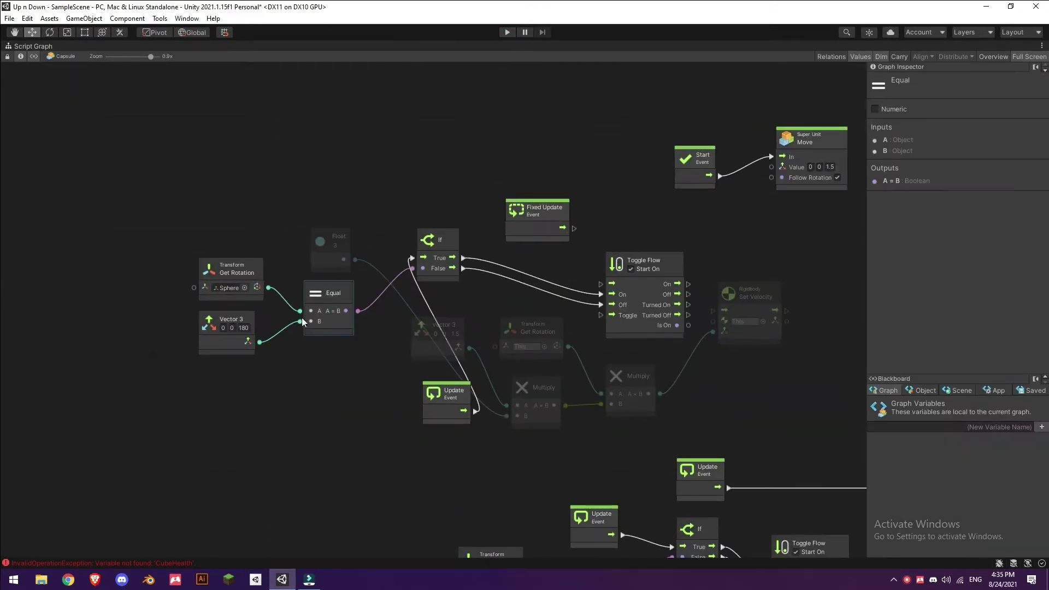
Step: Select the capsule graph's old nodes and its Start event node for removal
{"action": "left_click_drag", "start_coordinate": [463, 278], "coordinate": [656, 373]}
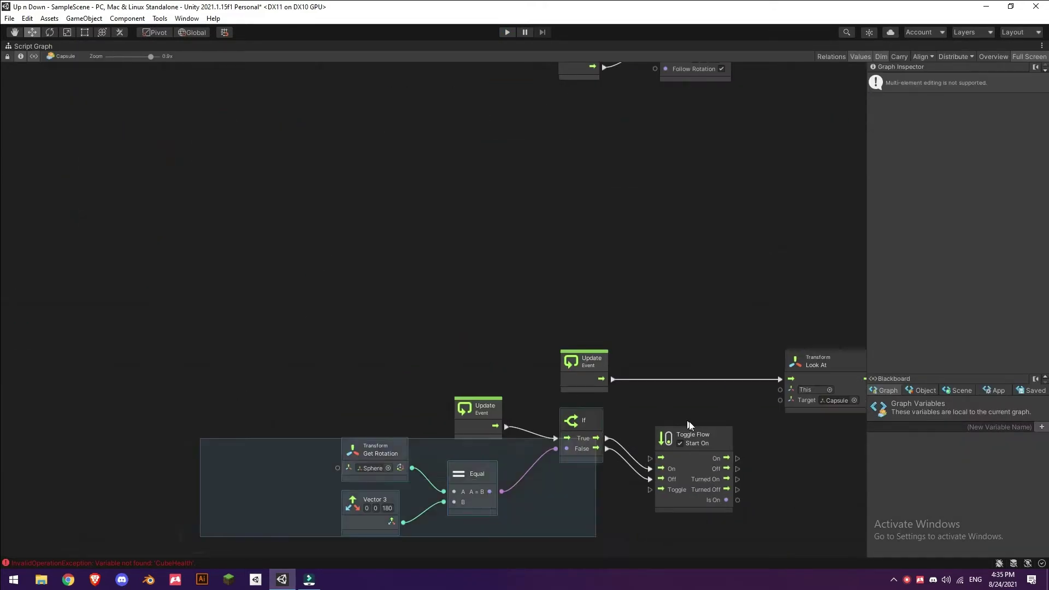
{"action": "left_click", "coordinate": [385, 316]}
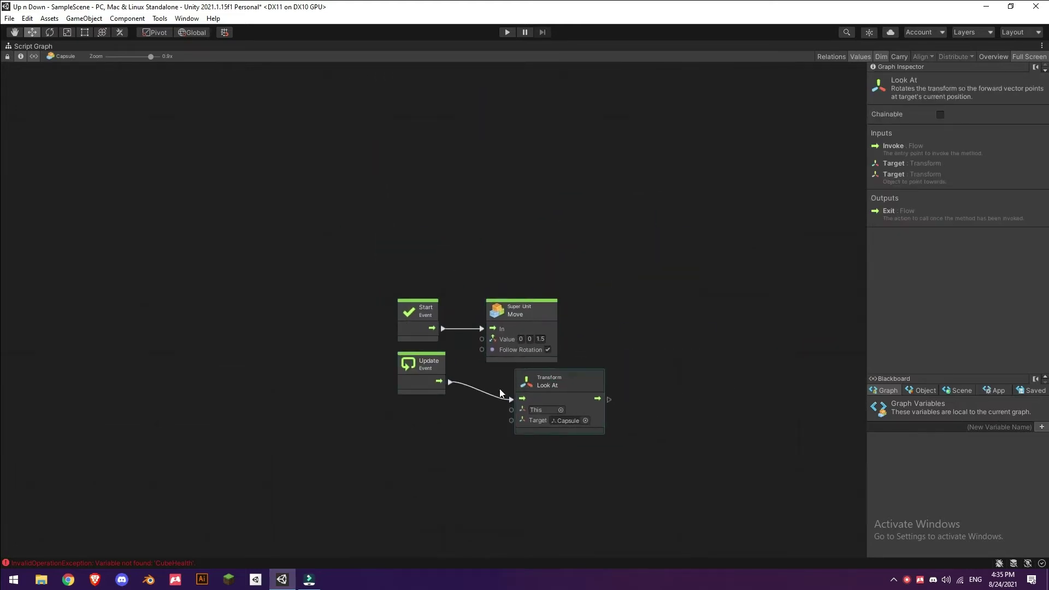
{"action": "key", "text": "shift+space"}
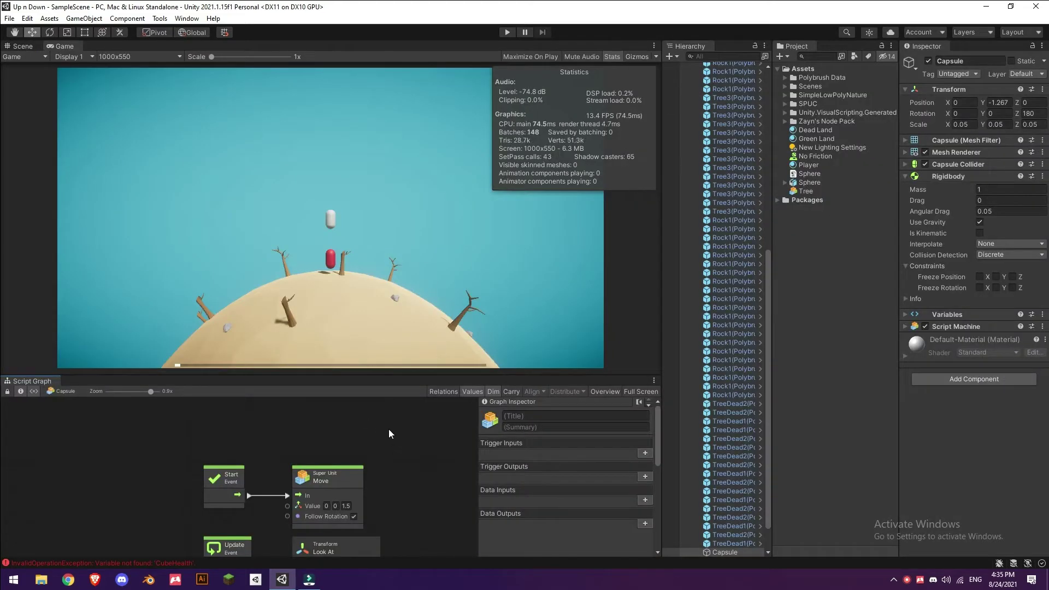
{"action": "key", "text": "shift+space"}
Step: Add an Update event feeding an If node, with Equal and Get Rotation nodes
{"action": "right_click", "coordinate": [189, 247]}
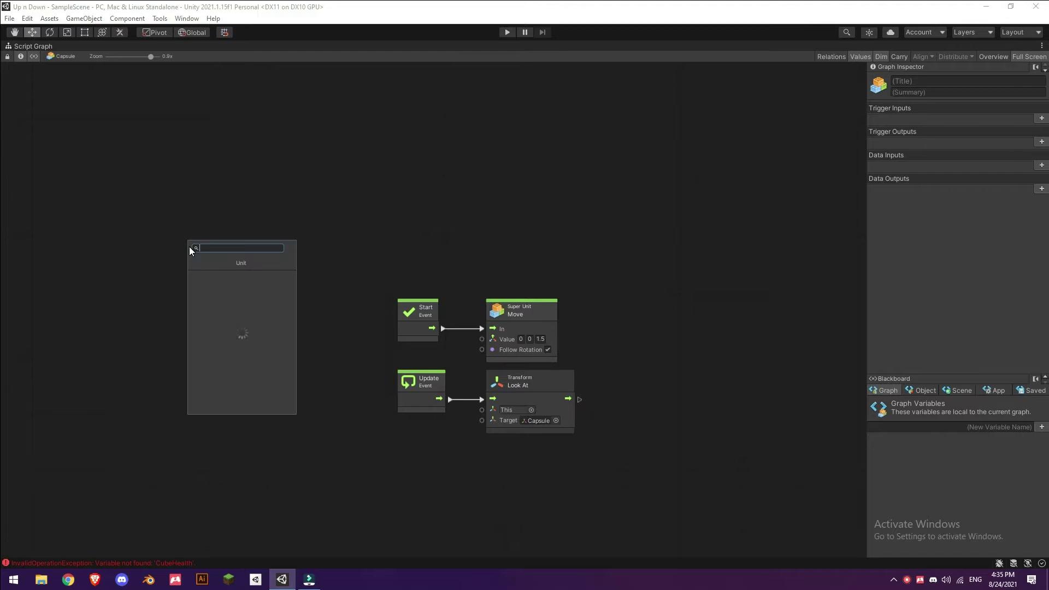
{"action": "type", "text": "UPDATE"}
{"action": "key", "text": "Return"}
{"action": "key", "text": "shift+space"}
{"action": "key", "text": "shift+space"}
{"action": "mouse_move", "coordinate": [228, 267]}
{"action": "left_mouse_down"}
{"action": "mouse_move", "coordinate": [293, 269]}
{"action": "mouse_move", "coordinate": [251, 324]}
{"action": "mouse_move", "coordinate": [103, 291]}
{"action": "left_mouse_up"}
{"action": "left_click", "coordinate": [270, 374]}
{"action": "type", "text": "rotation"}
{"action": "key", "text": "Return"}
Step: Feed Get Rotation from Get Parent, and compare it against Vector3 (0, 0, 180)
{"action": "middle_click_drag", "start_coordinate": [72, 277], "coordinate": [343, 257]}
{"action": "mouse_move", "coordinate": [368, 304]}
{"action": "left_mouse_down"}
{"action": "mouse_move", "coordinate": [306, 356]}
{"action": "mouse_move", "coordinate": [389, 399]}
{"action": "left_mouse_up"}
{"action": "left_click", "coordinate": [327, 382]}
{"action": "left_click", "coordinate": [419, 369]}
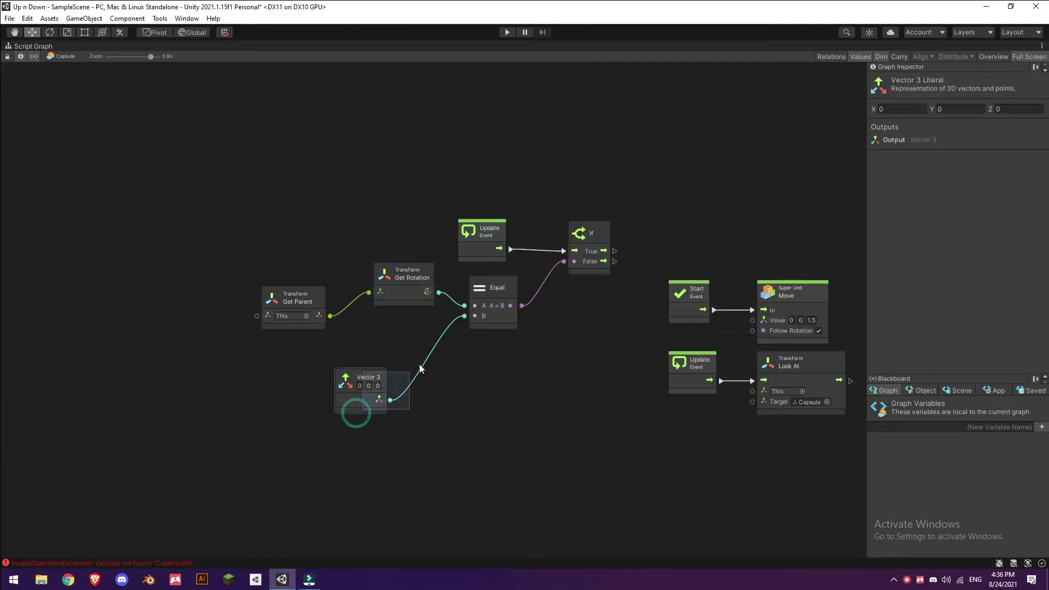
{"action": "left_click", "coordinate": [428, 350]}
{"action": "type", "text": "180"}
{"action": "key", "text": "shift+space"}
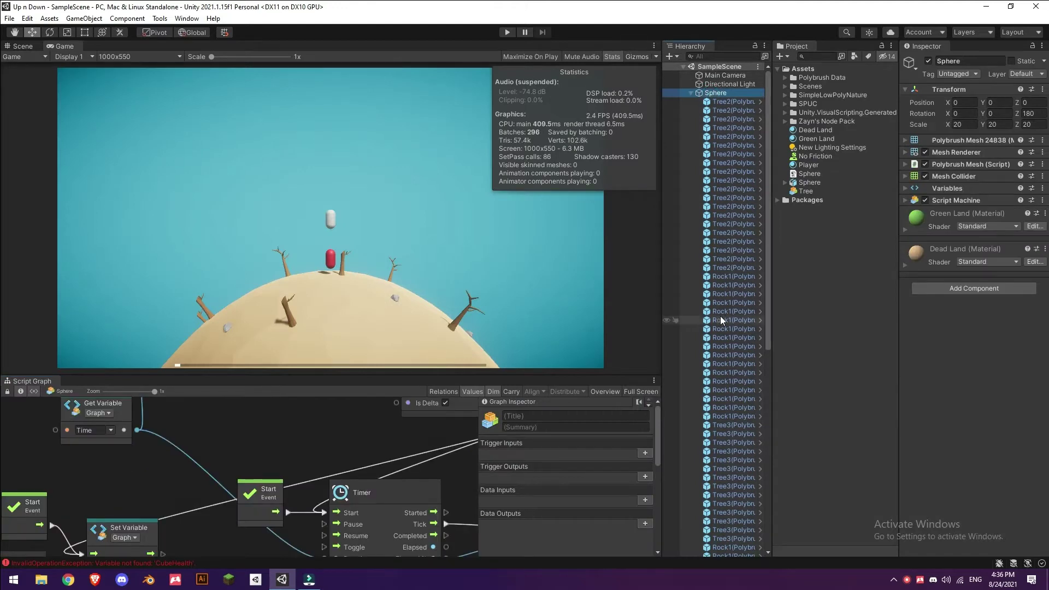
{"action": "key", "text": "shift+space"}
Step: Add Set Kinematic off on If's True branch and on for False, then run the game
{"action": "middle_click_drag", "start_coordinate": [536, 304], "coordinate": [415, 304]}
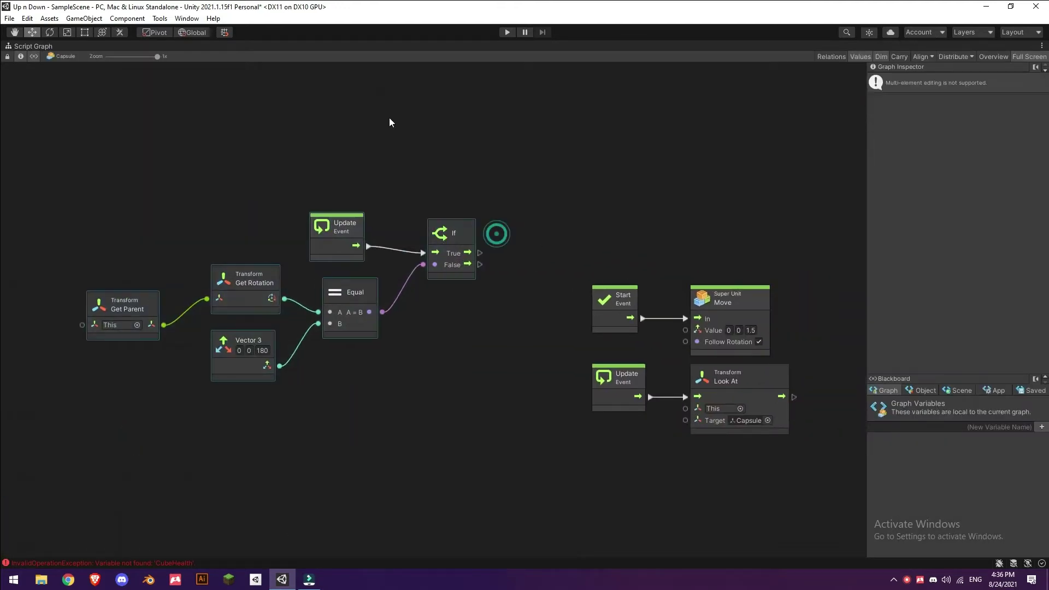
{"action": "middle_click_drag", "start_coordinate": [497, 234], "coordinate": [439, 180]}
{"action": "left_click_drag", "start_coordinate": [424, 196], "coordinate": [460, 150]}
{"action": "type", "text": "kinematic"}
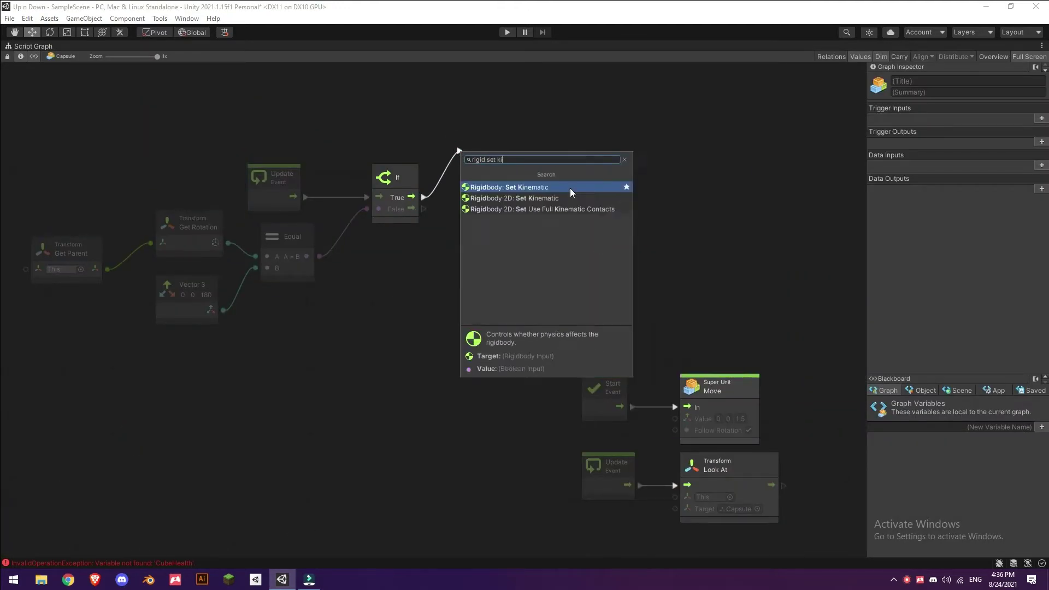
{"action": "key", "text": "Return"}
{"action": "left_click", "coordinate": [494, 138]}
{"action": "key", "text": "ctrl+d"}
{"action": "left_click", "coordinate": [475, 273]}
{"action": "left_click", "coordinate": [507, 32]}
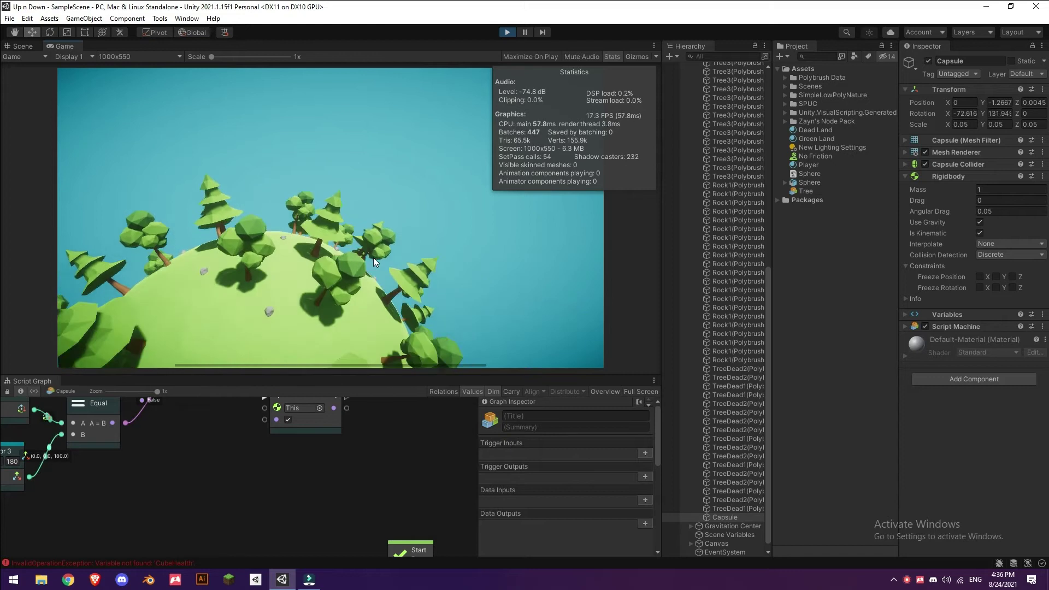
Step: Pause the game and add a Quaternion node beside Get Parent in the graph
{"action": "left_click", "coordinate": [524, 32]}
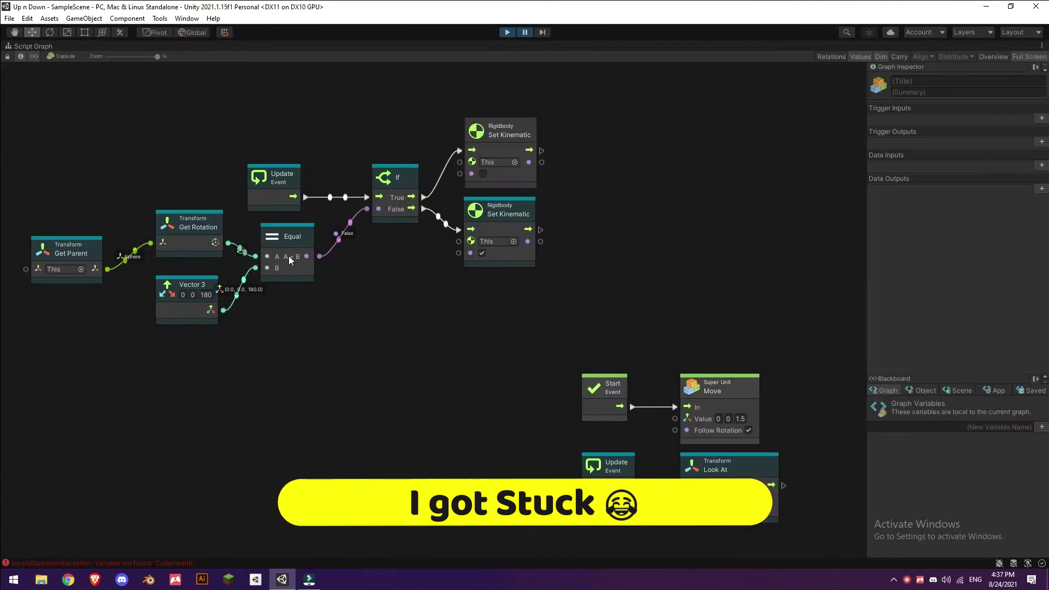
{"action": "left_click", "coordinate": [97, 249]}
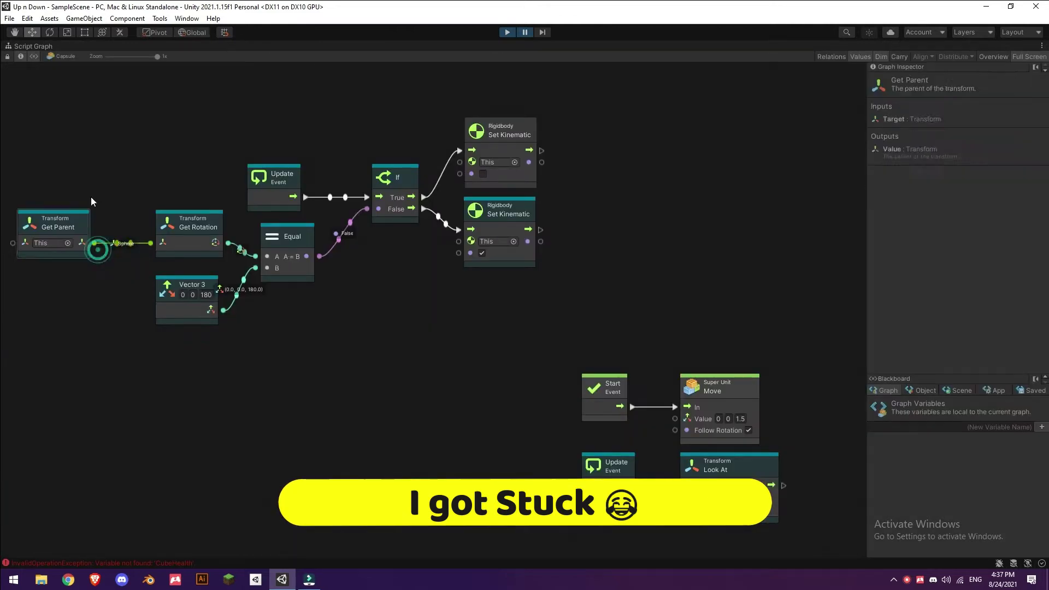
{"action": "right_click", "coordinate": [193, 328]}
{"action": "left_click", "coordinate": [226, 367]}
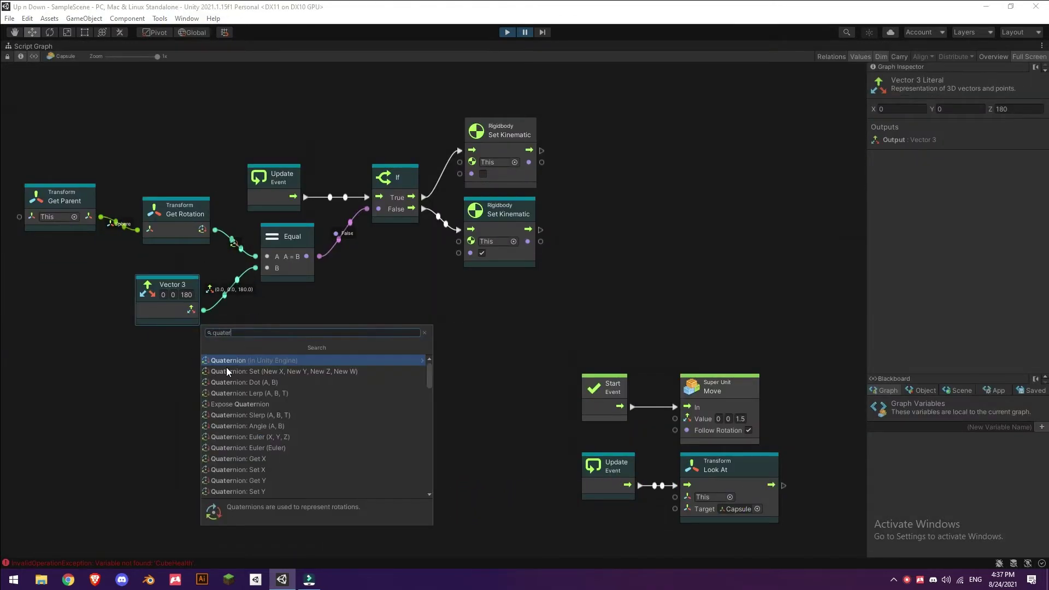
{"action": "left_click", "coordinate": [248, 360]}
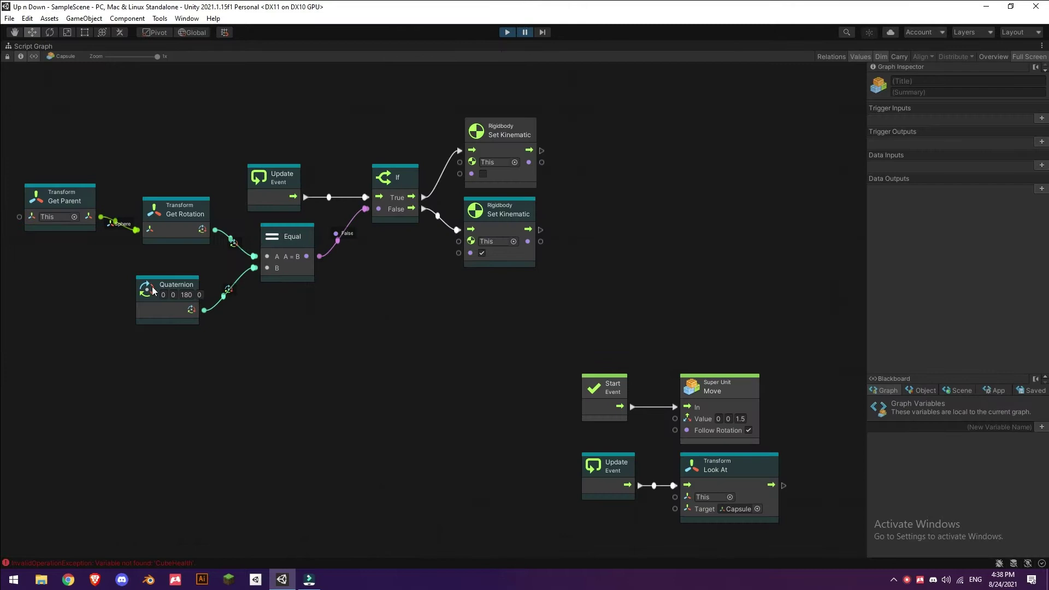
{"action": "left_click_drag", "start_coordinate": [153, 291], "coordinate": [161, 278]}
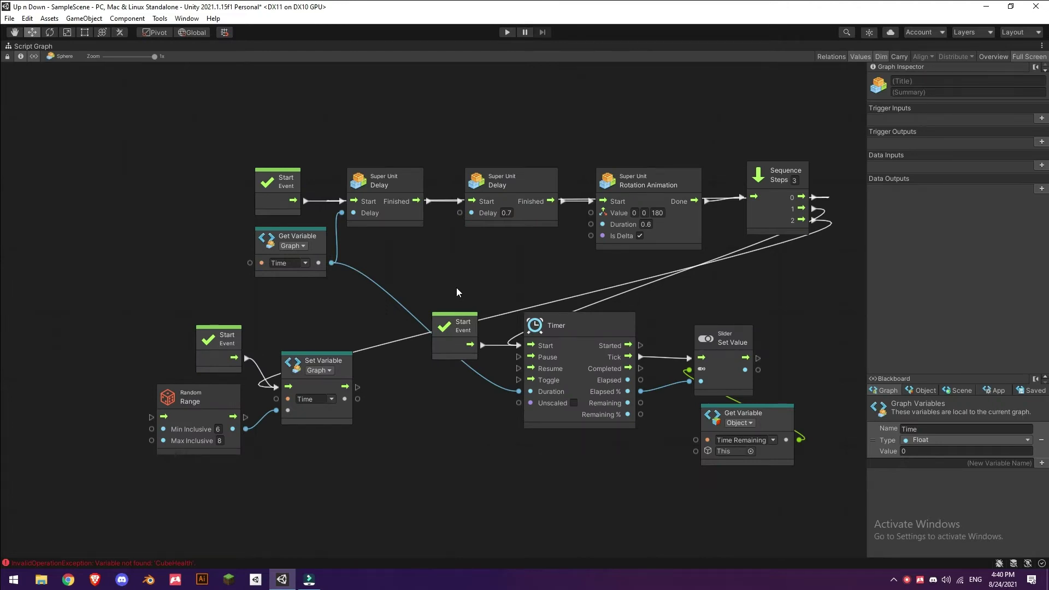
Step: Check the Capsule's graph, then bring up the Sphere's graph maximized
{"action": "key", "text": "shift+space"}
{"action": "scroll", "coordinate": [736, 296], "scroll_direction": "down", "scroll_amount": 5}
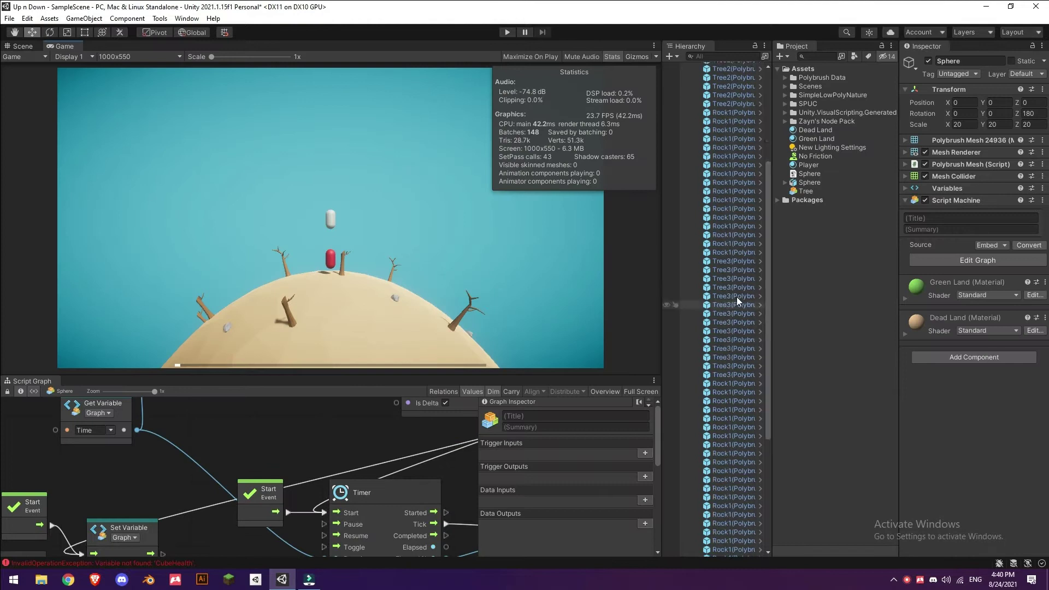
{"action": "left_click", "coordinate": [732, 515]}
{"action": "key", "text": "shift+space"}
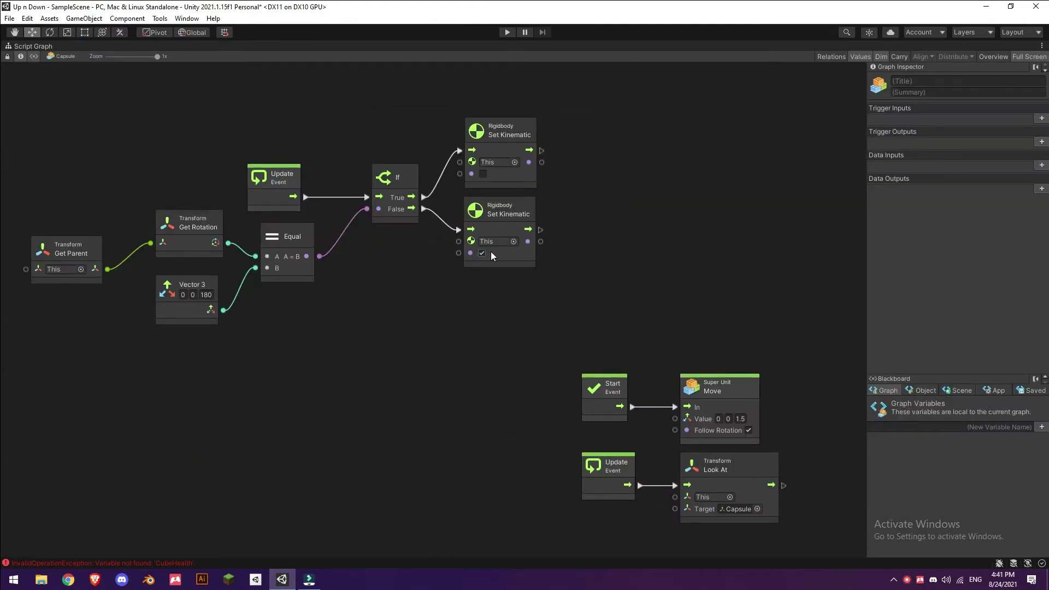
{"action": "key", "text": "shift+space"}
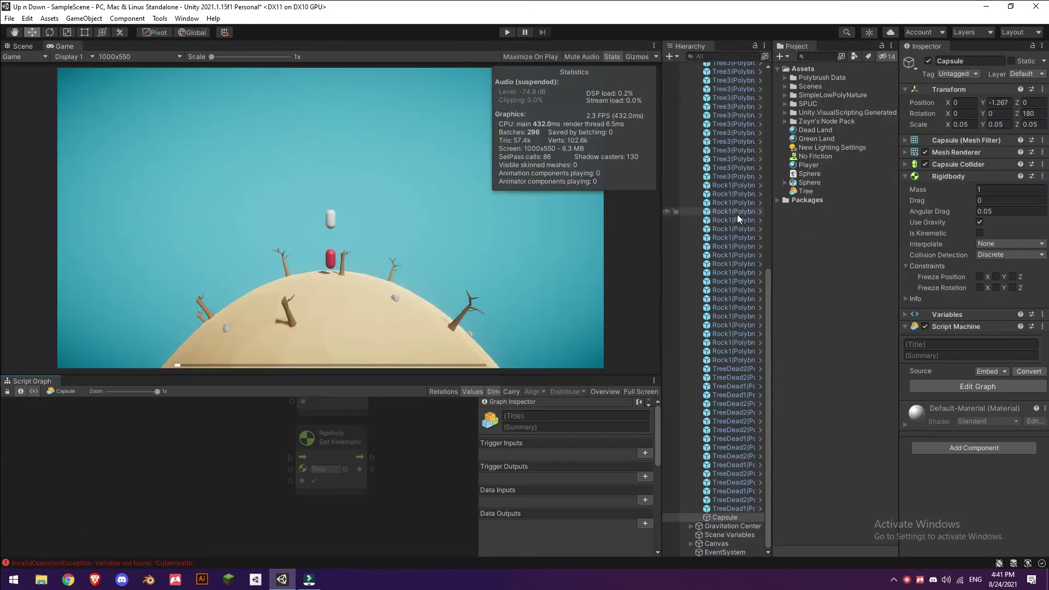
{"action": "scroll", "coordinate": [697, 226], "scroll_direction": "up", "scroll_amount": 10}
{"action": "left_click", "coordinate": [748, 189]}
{"action": "key", "text": "shift+space"}
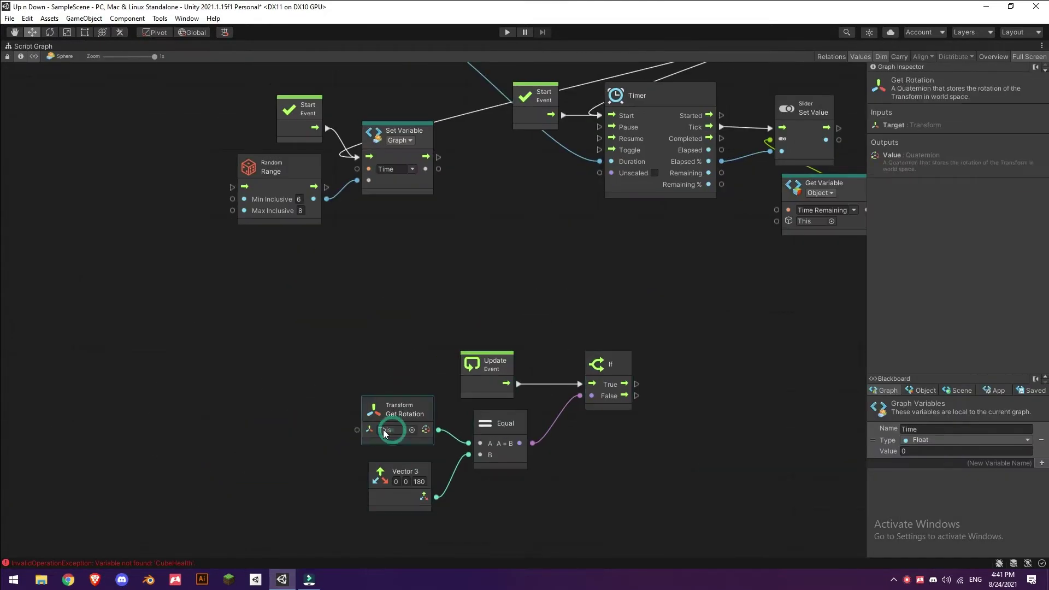
Step: Add a Send node on the Sphere graph's If True output and run the game
{"action": "left_click_drag", "start_coordinate": [624, 384], "coordinate": [675, 350]}
{"action": "type", "text": "send"}
{"action": "left_click", "coordinate": [773, 483]}
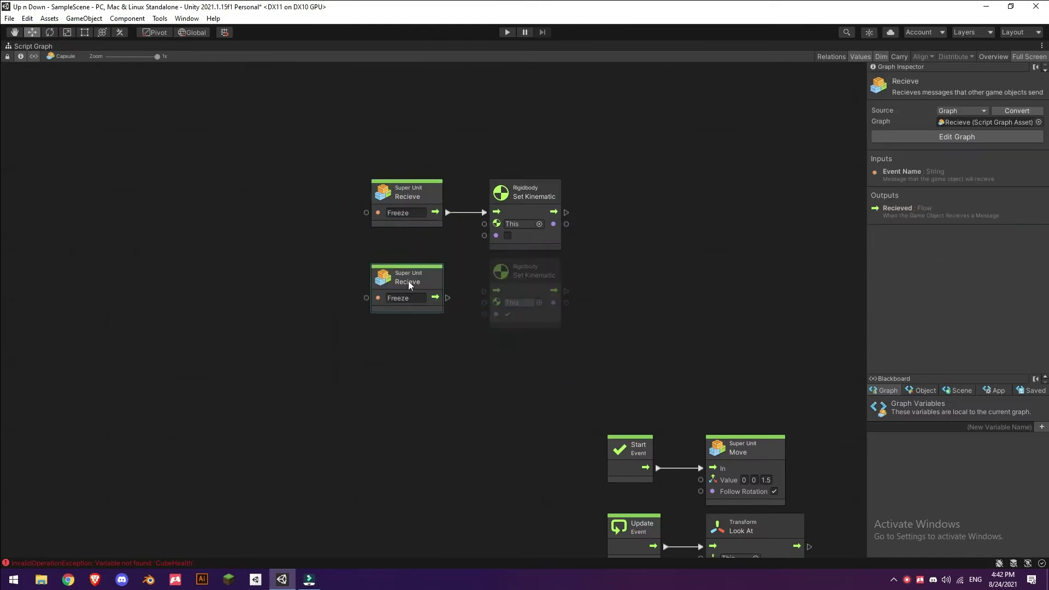
{"action": "left_click", "coordinate": [507, 32]}
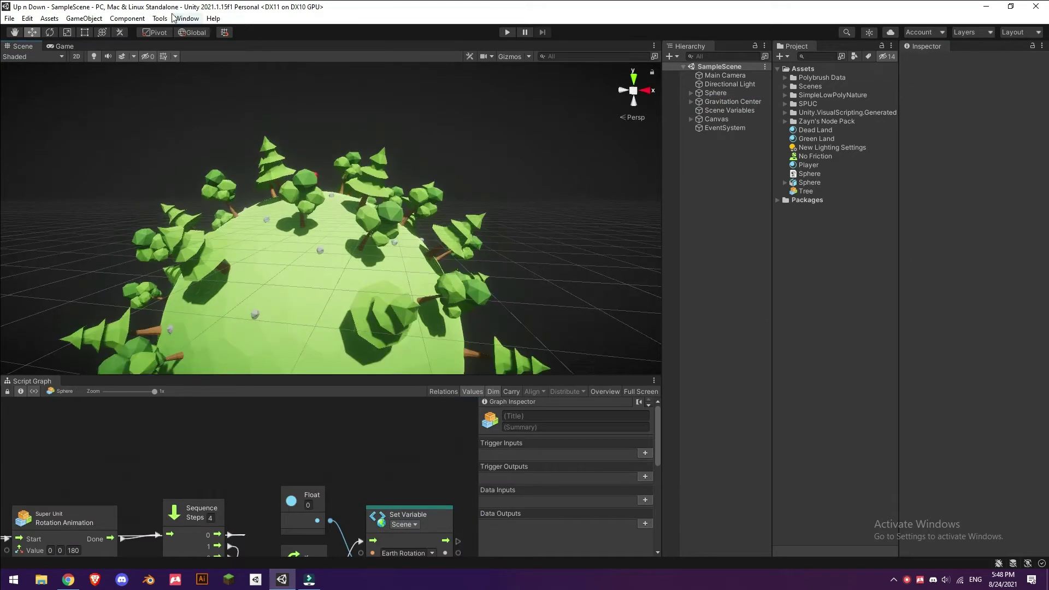
Step: Swap the trunk for Grass2 in the palette and scatter grass on the Sphere at strength 1
{"action": "scroll", "coordinate": [682, 388], "scroll_direction": "down", "scroll_amount": 3}
{"action": "left_click", "coordinate": [652, 420]}
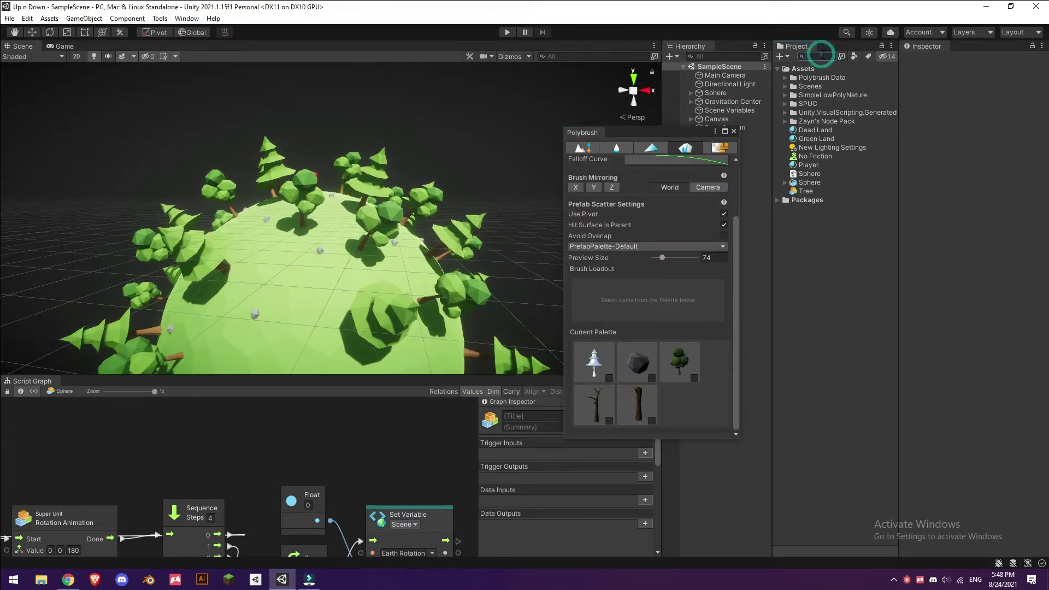
{"action": "type", "text": "grass"}
{"action": "mouse_move", "coordinate": [868, 199]}
{"action": "left_mouse_down"}
{"action": "mouse_move", "coordinate": [724, 386]}
{"action": "mouse_move", "coordinate": [597, 417]}
{"action": "left_mouse_up"}
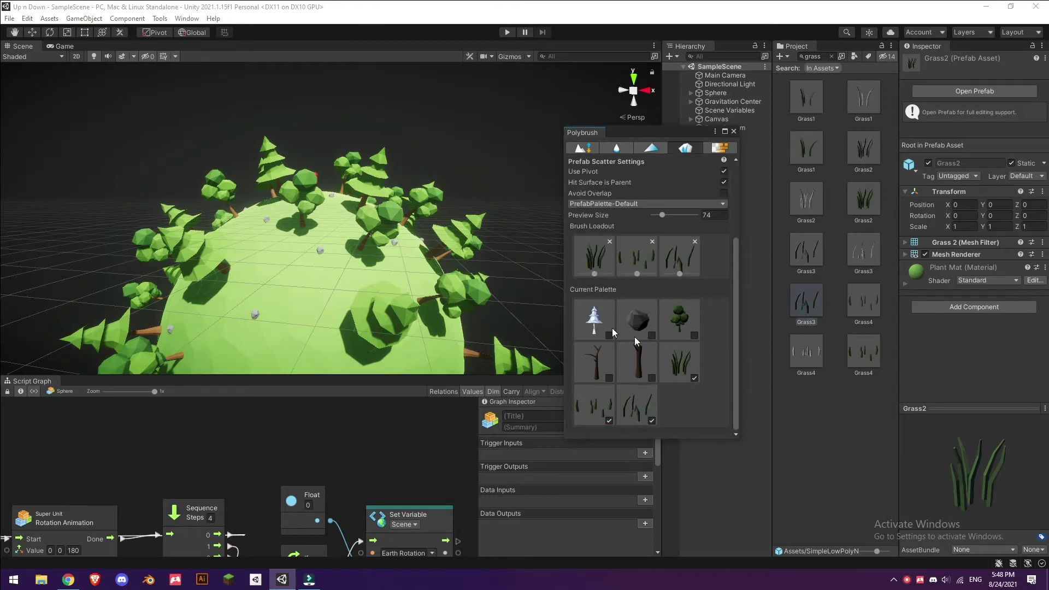
{"action": "scroll", "coordinate": [684, 192], "scroll_direction": "up", "scroll_amount": 5}
{"action": "left_click_drag", "start_coordinate": [667, 209], "coordinate": [672, 208]}
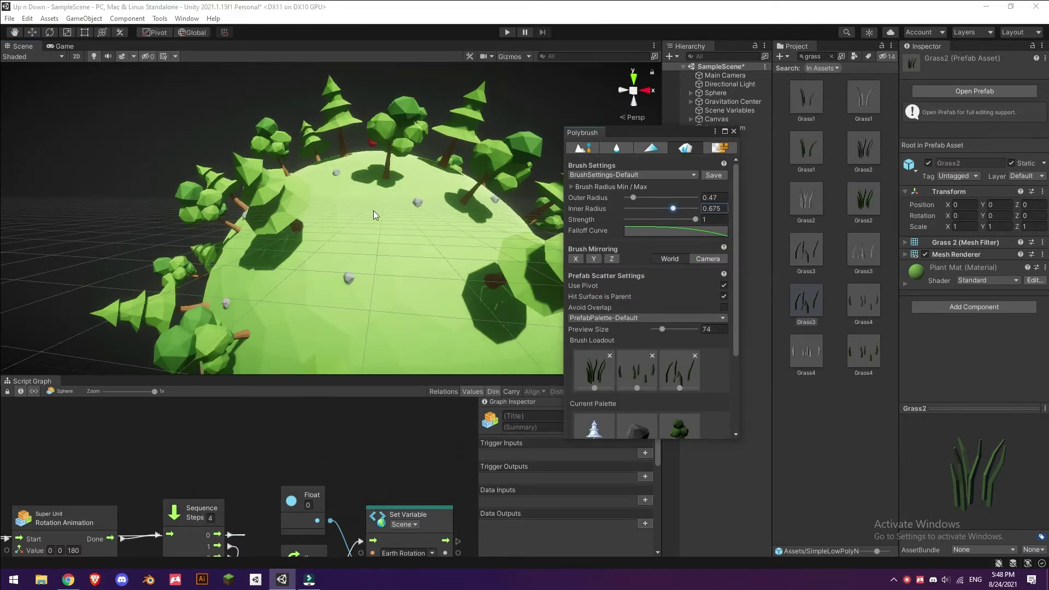
{"action": "left_click", "coordinate": [373, 215]}
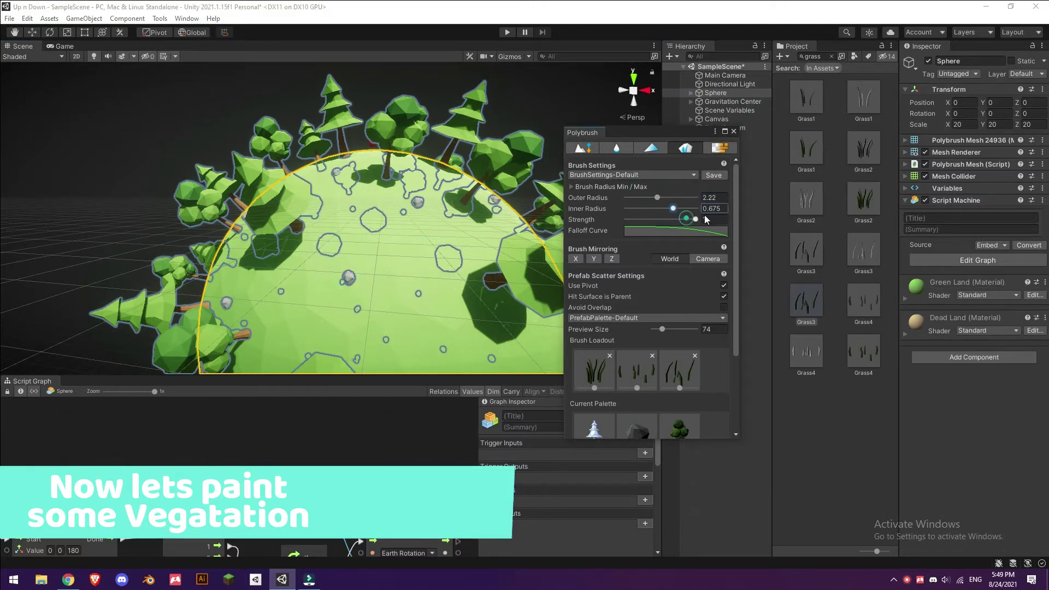
{"action": "left_click_drag", "start_coordinate": [706, 219], "coordinate": [707, 219]}
{"action": "left_click_drag", "start_coordinate": [342, 267], "coordinate": [387, 222]}
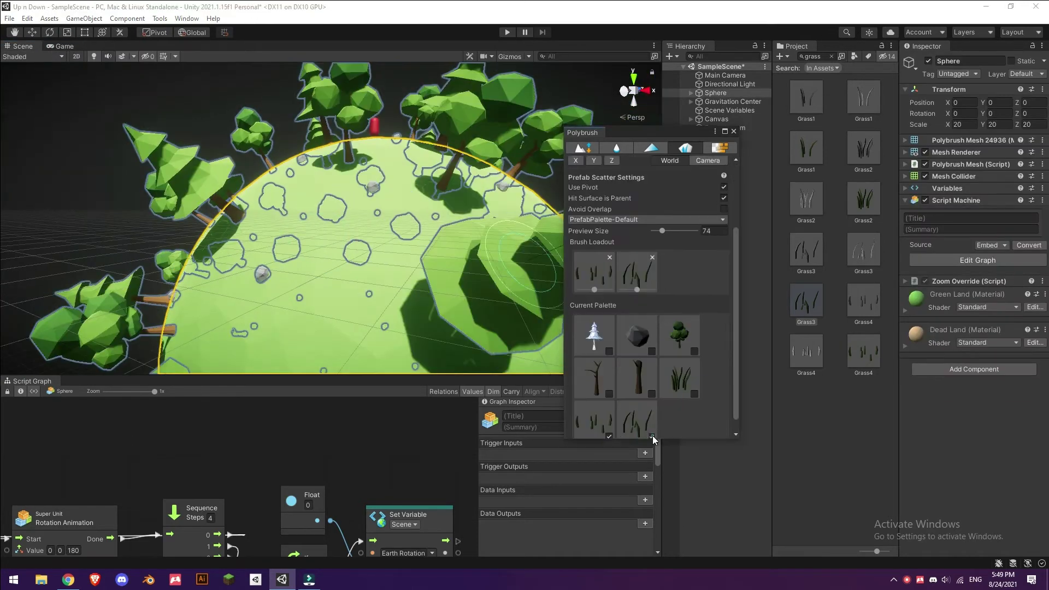
{"action": "type", "text": "plant"}
Step: Add LightingPlant2 plus purple and red flowers to the palette, with preview size 90
{"action": "left_click_drag", "start_coordinate": [853, 211], "coordinate": [682, 407]}
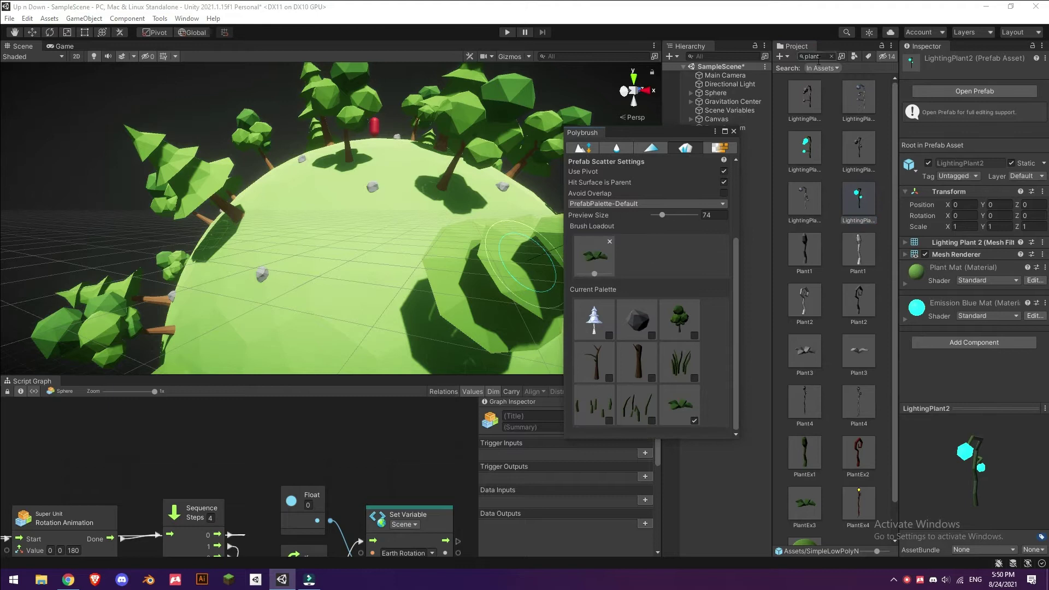
{"action": "double_click", "coordinate": [815, 56]}
{"action": "type", "text": "floe"}
{"action": "scroll", "coordinate": [611, 431], "scroll_direction": "down", "scroll_amount": 2}
{"action": "left_click", "coordinate": [609, 420]}
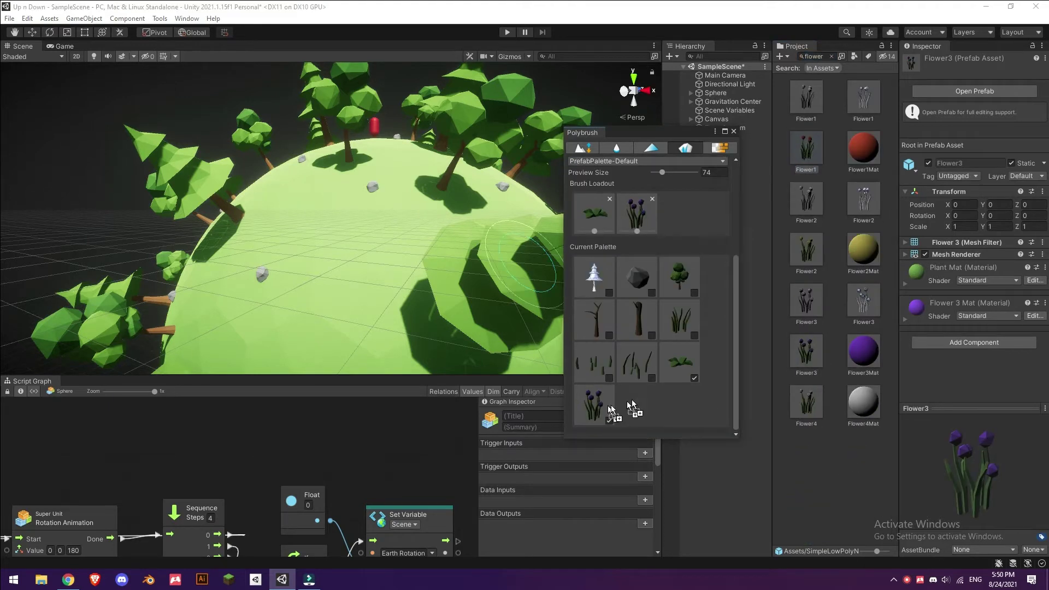
{"action": "left_click", "coordinate": [652, 421]}
{"action": "double_click", "coordinate": [713, 93]}
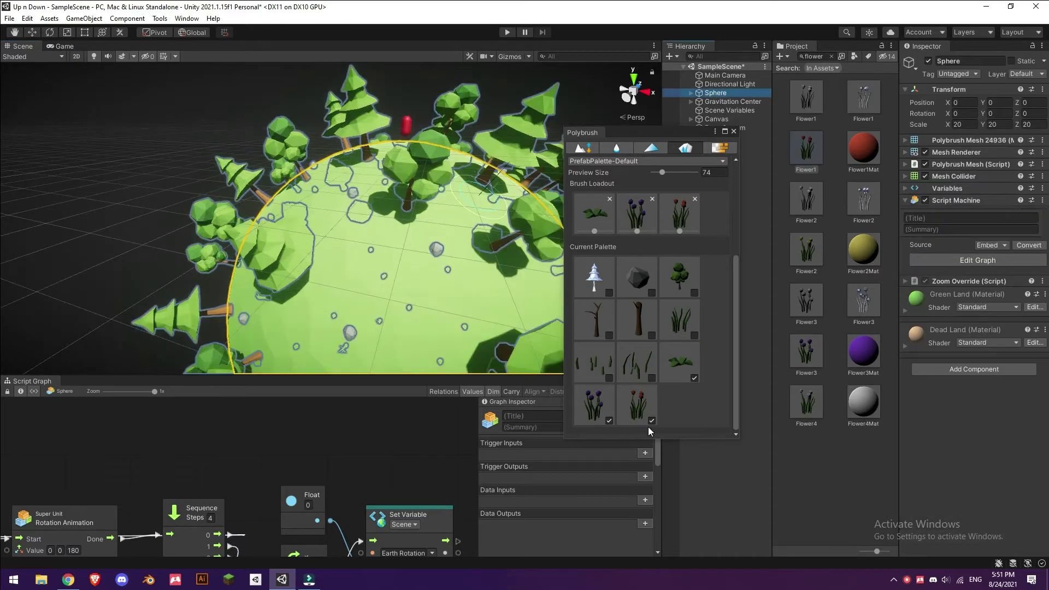
{"action": "mouse_move", "coordinate": [661, 330]}
{"action": "left_mouse_down"}
{"action": "mouse_move", "coordinate": [672, 329]}
{"action": "mouse_move", "coordinate": [656, 330]}
{"action": "left_mouse_up"}
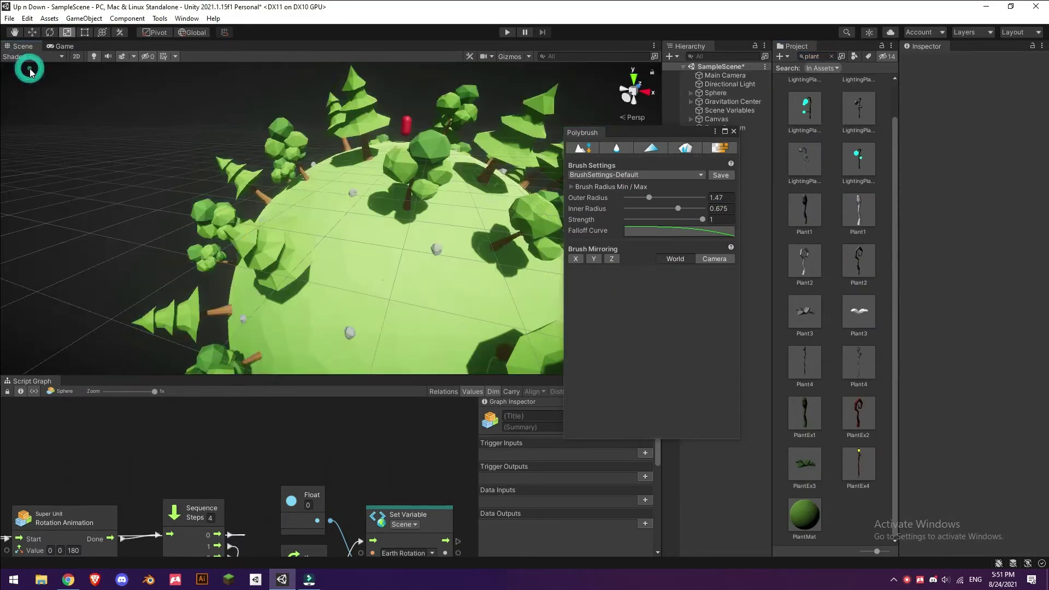
Step: Orbit around the flower-dotted planet, then start the game to preview it
{"action": "scroll", "coordinate": [369, 234], "scroll_direction": "down", "scroll_amount": 3}
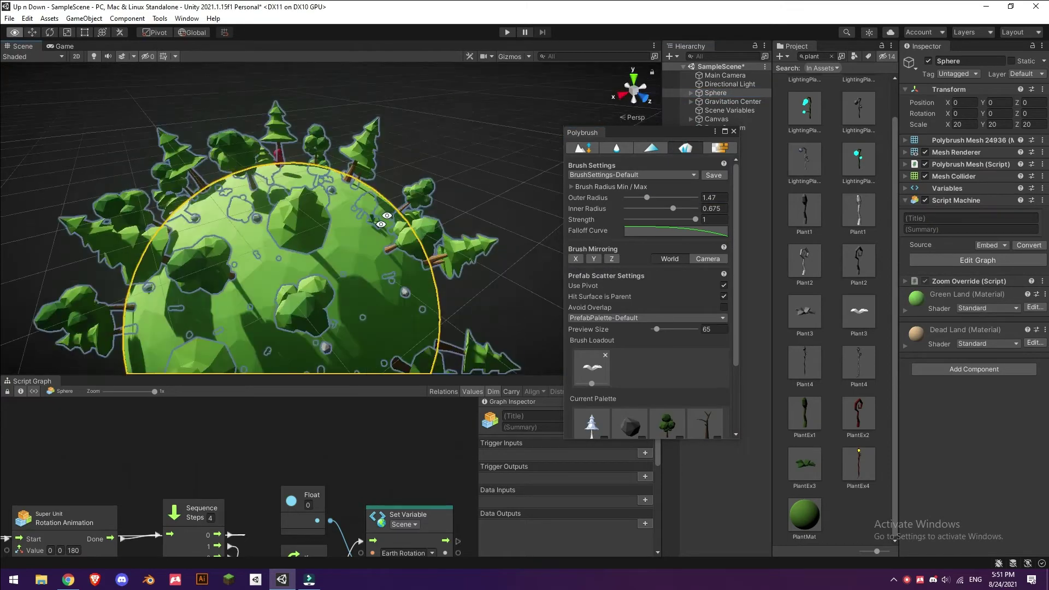
{"action": "scroll", "coordinate": [328, 232], "scroll_direction": "up", "scroll_amount": 5}
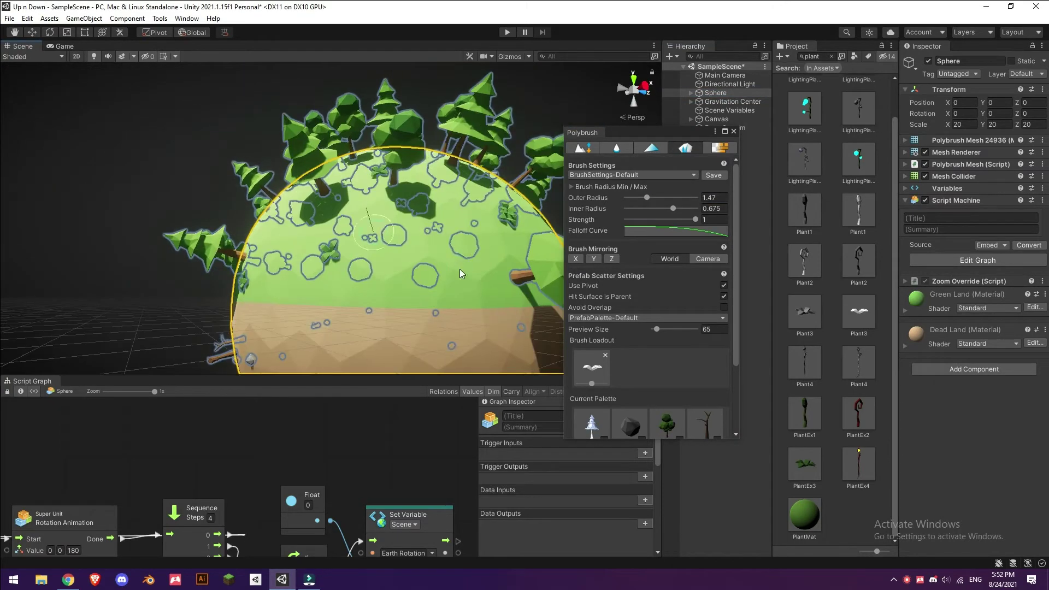
{"action": "left_click_drag", "start_coordinate": [294, 231], "coordinate": [78, 50], "text": "alt"}
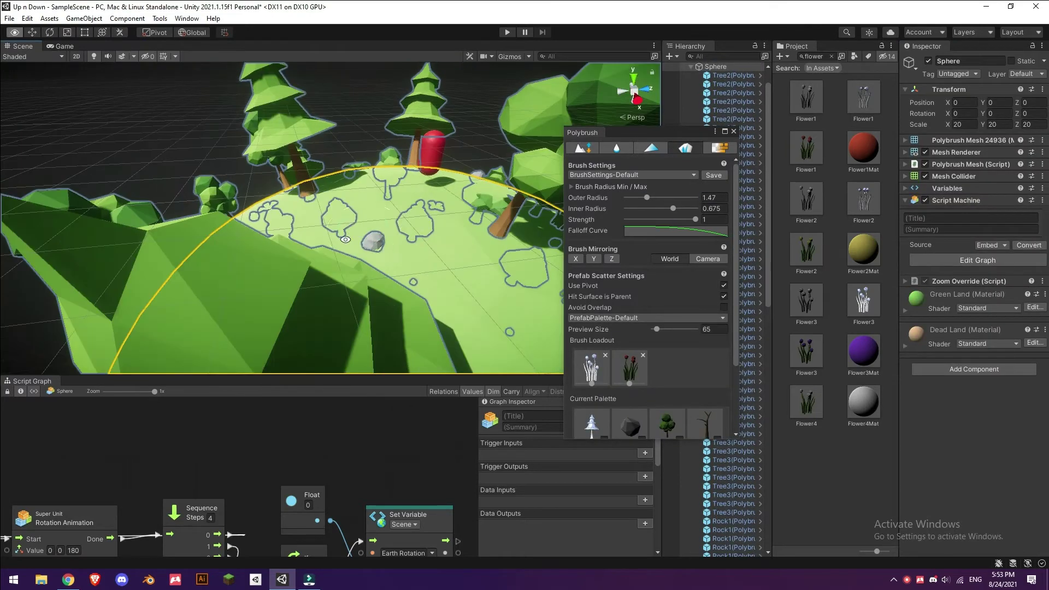
{"action": "mouse_move", "coordinate": [262, 188]}
{"action": "left_mouse_down", "text": "alt"}
{"action": "mouse_move", "coordinate": [309, 340]}
{"action": "mouse_move", "coordinate": [421, 275]}
{"action": "left_mouse_up", "text": "alt"}
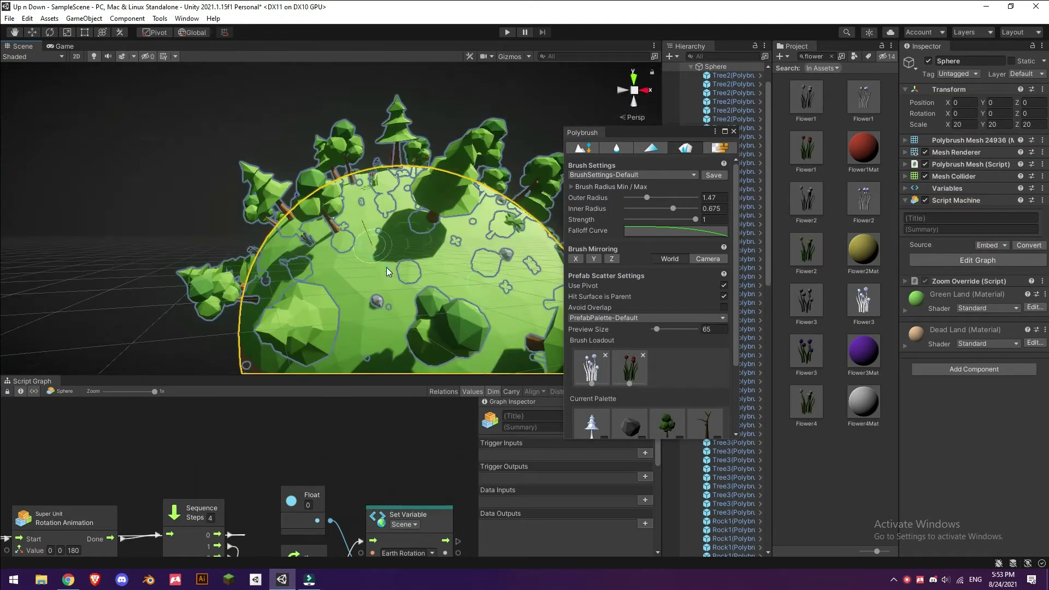
{"action": "mouse_move", "coordinate": [422, 275]}
{"action": "left_mouse_down", "text": "alt"}
{"action": "mouse_move", "coordinate": [212, 335]}
{"action": "mouse_move", "coordinate": [298, 220]}
{"action": "left_mouse_up", "text": "alt"}
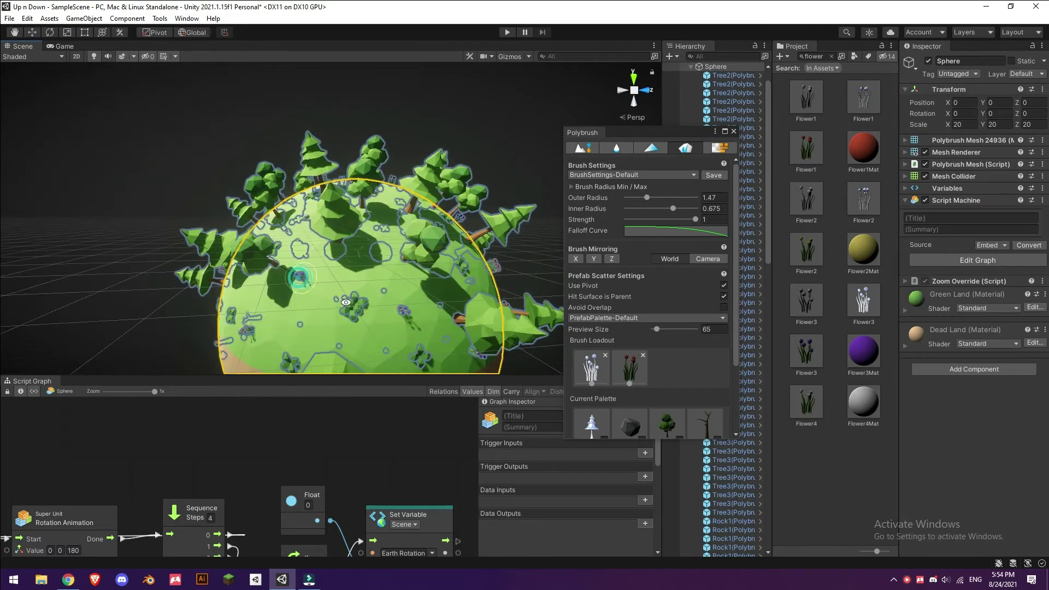
{"action": "key", "text": "ctrl+p"}
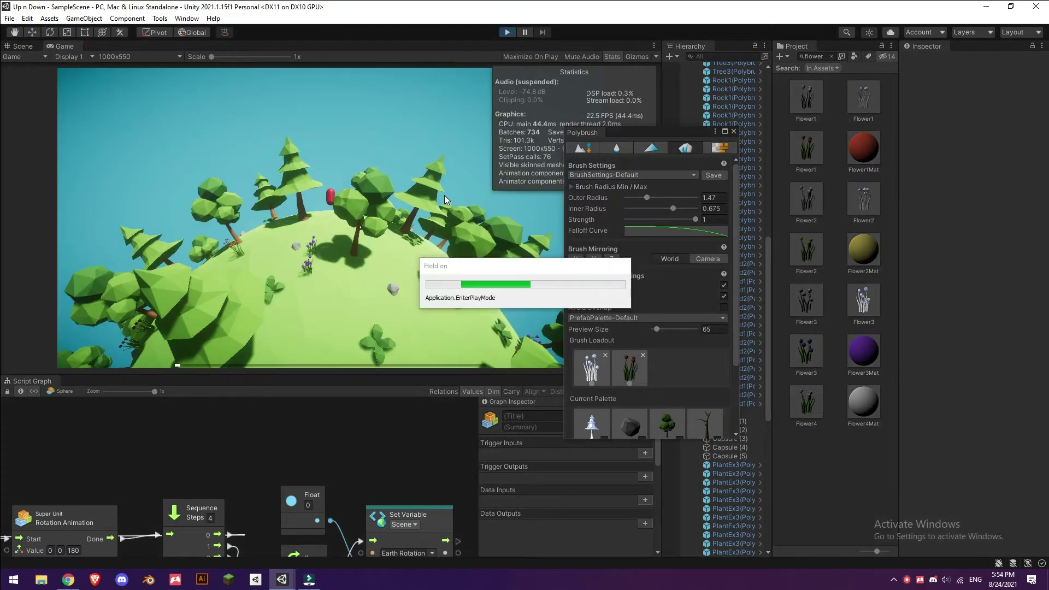
Step: Stop the preview, select all 48 flower objects in the Hierarchy, then playtest and stop
{"action": "key", "text": "ctrl+p"}
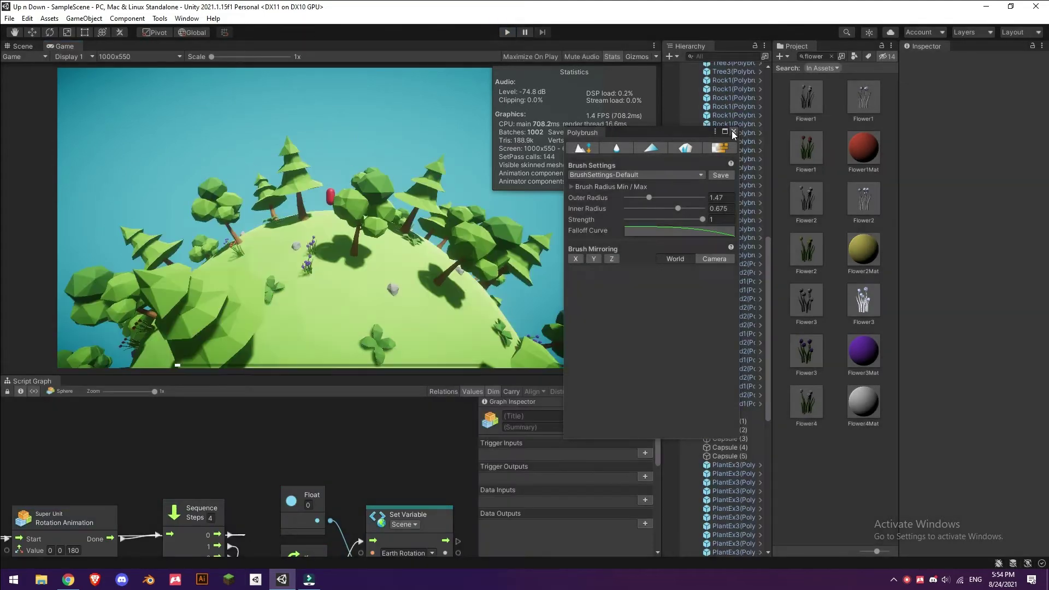
{"action": "left_click", "coordinate": [724, 358]}
{"action": "left_click", "coordinate": [733, 271], "text": "shift"}
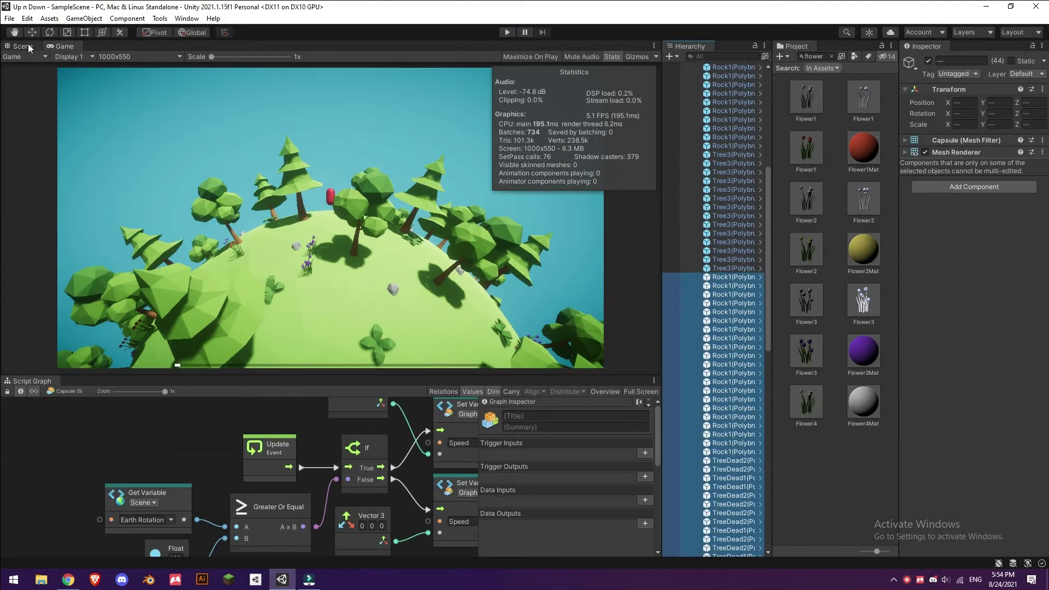
{"action": "mouse_move", "coordinate": [732, 274]}
{"action": "left_mouse_down"}
{"action": "mouse_move", "coordinate": [722, 556]}
{"action": "mouse_move", "coordinate": [740, 315]}
{"action": "left_mouse_up"}
{"action": "left_click", "coordinate": [729, 302], "text": "shift"}
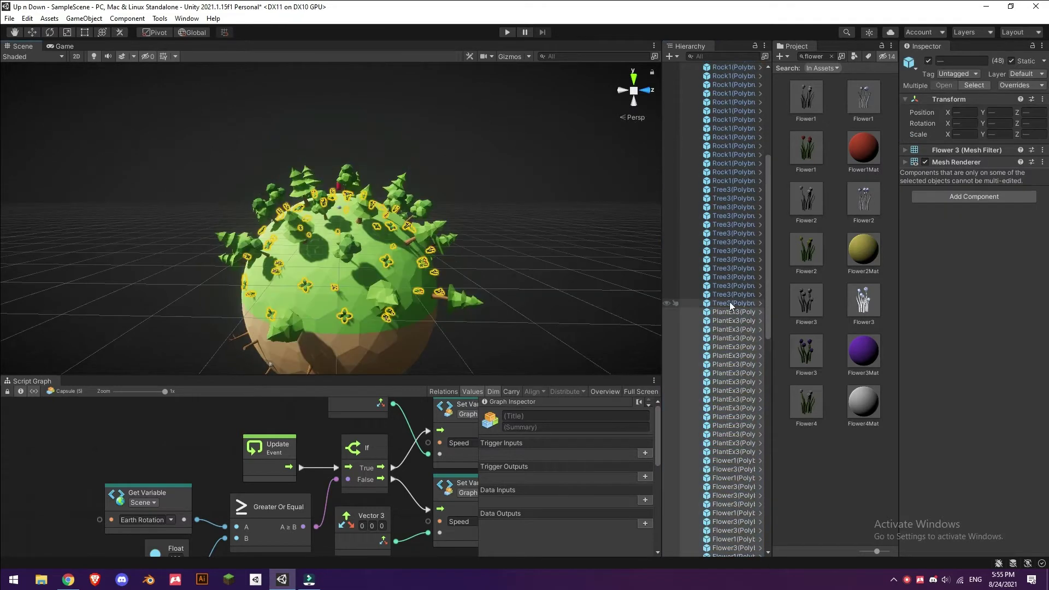
{"action": "left_click", "coordinate": [512, 36]}
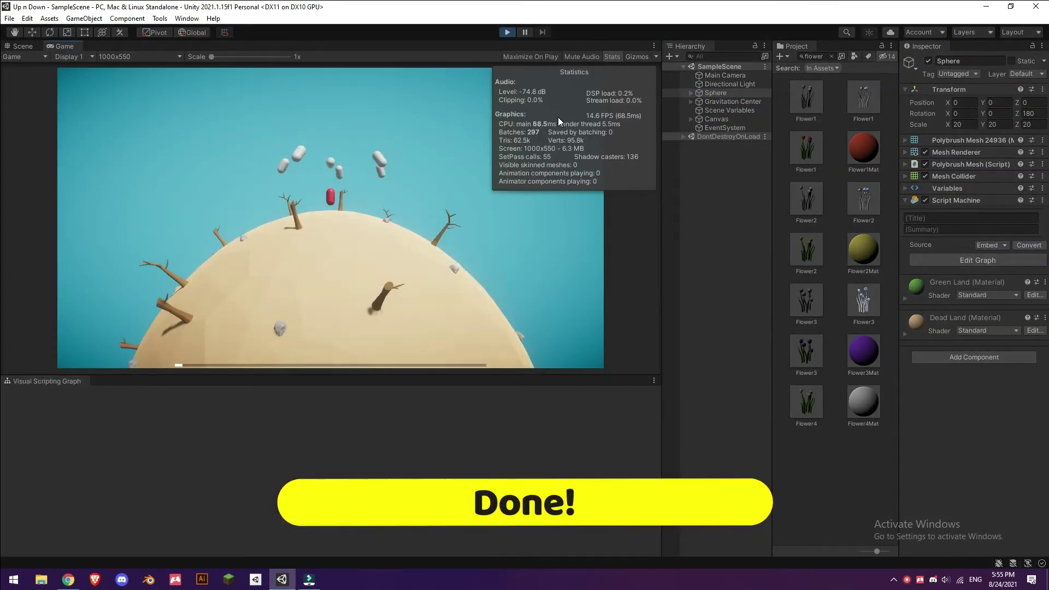
{"action": "left_click", "coordinate": [507, 33]}
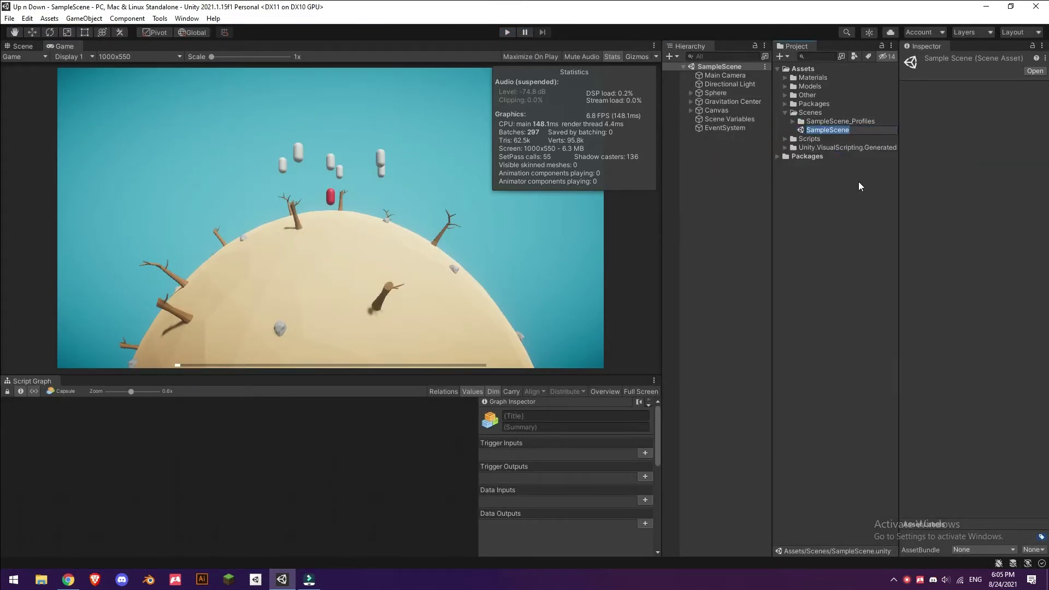
Step: Create a new scene named Menu in the Scenes folder
{"action": "right_click", "coordinate": [810, 113]}
{"action": "mouse_move", "coordinate": [819, 117]}
{"action": "left_click", "coordinate": [740, 210]}
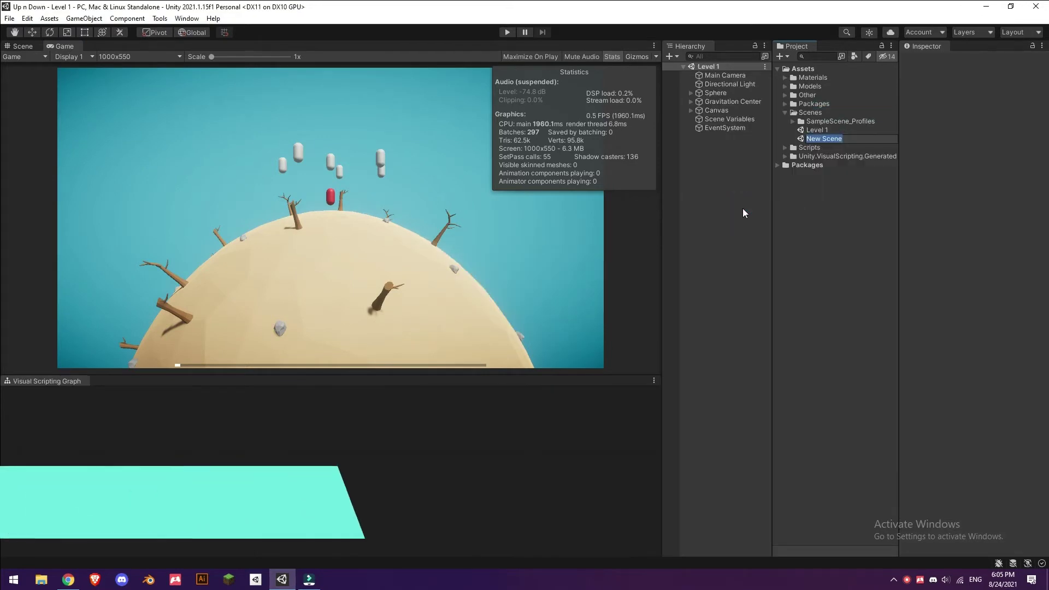
{"action": "type", "text": "Menu"}
{"action": "key", "text": "Return"}
Step: Copy all Level 1 objects into Menu and delete the duplicate camera and light
{"action": "left_click", "coordinate": [738, 140]}
{"action": "key", "text": "ctrl+a"}
{"action": "key", "text": "ctrl+c"}
{"action": "key", "text": "ctrl+v"}
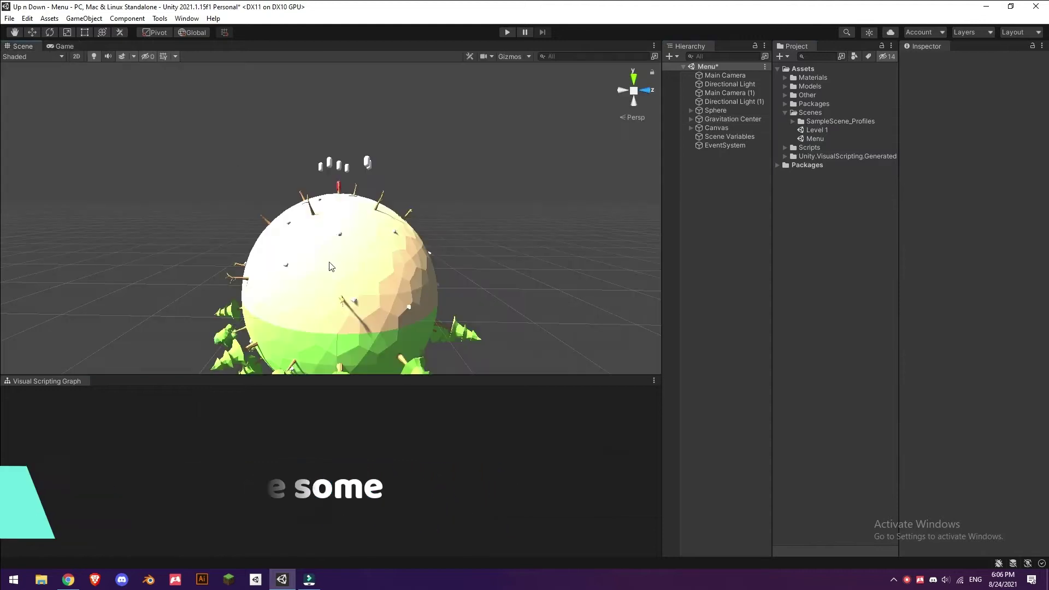
{"action": "left_click", "coordinate": [739, 94]}
{"action": "left_click", "coordinate": [739, 101], "text": "shift"}
{"action": "key", "text": "Delete"}
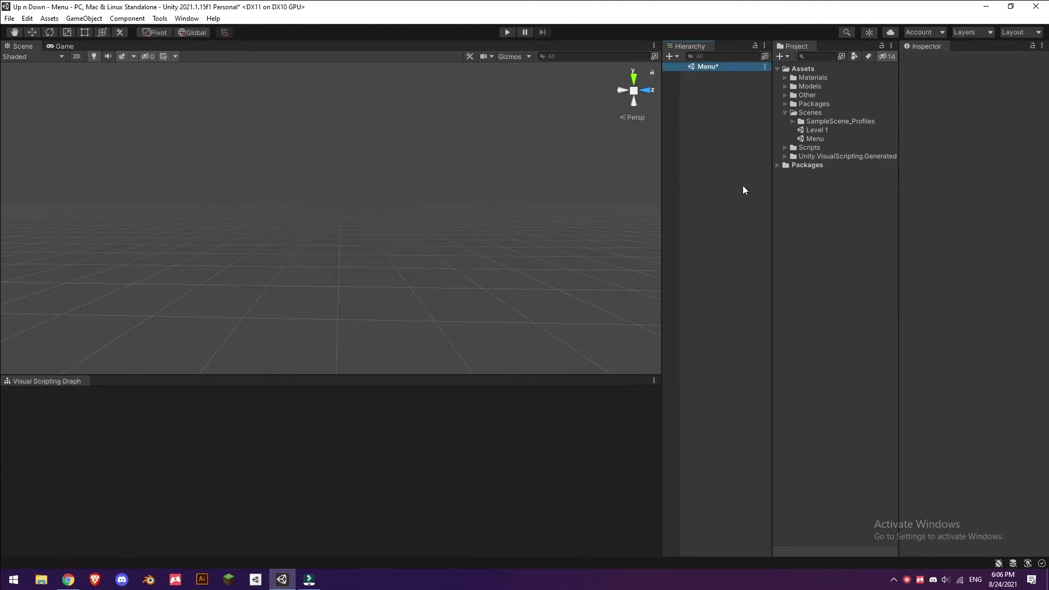
Step: Remove the Sphere's Zoom Override component and maximize its empty script graph
{"action": "left_click", "coordinate": [68, 52]}
{"action": "left_click", "coordinate": [992, 162]}
{"action": "left_click", "coordinate": [1042, 125]}
{"action": "left_click", "coordinate": [961, 161]}
{"action": "left_click", "coordinate": [640, 391]}
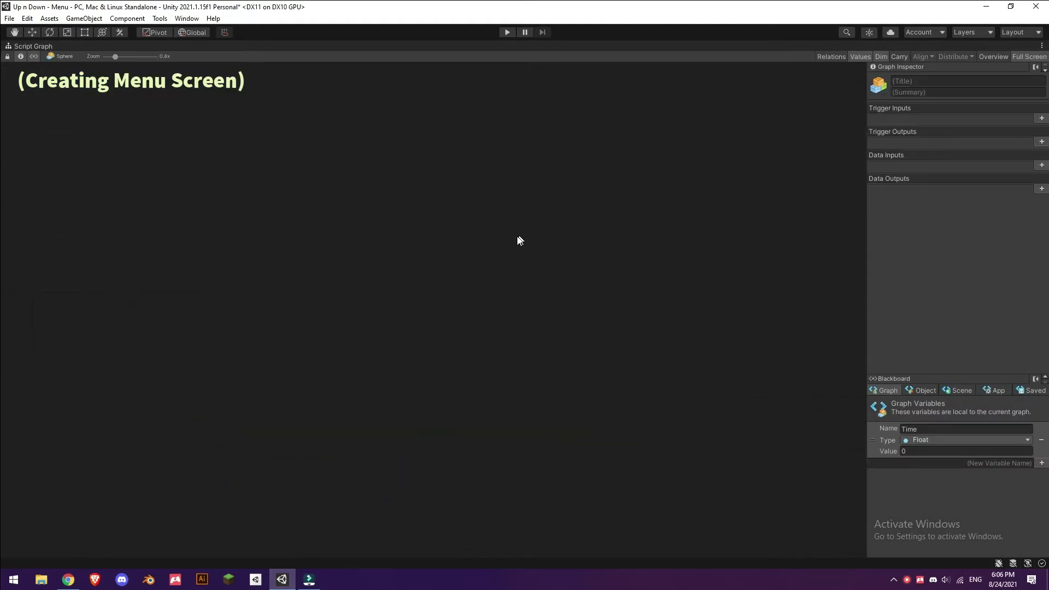
{"action": "right_click", "coordinate": [512, 242]}
Step: Wire the Start event into a Rotate super unit and save the scene
{"action": "left_click_drag", "start_coordinate": [549, 272], "coordinate": [588, 264]}
{"action": "type", "text": "rotate"}
{"action": "key", "text": "Down"}
{"action": "key", "text": "Return"}
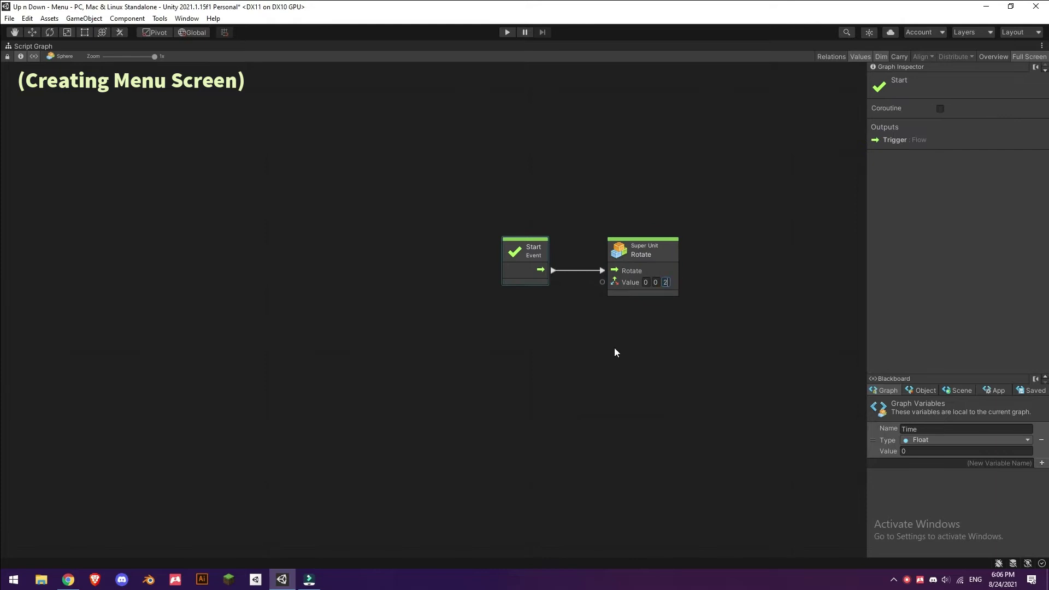
{"action": "key", "text": "ctrl+s"}
Step: Select the Sphere and playtest the spinning menu planet
{"action": "key", "text": "shift+space"}
{"action": "left_click", "coordinate": [690, 93]}
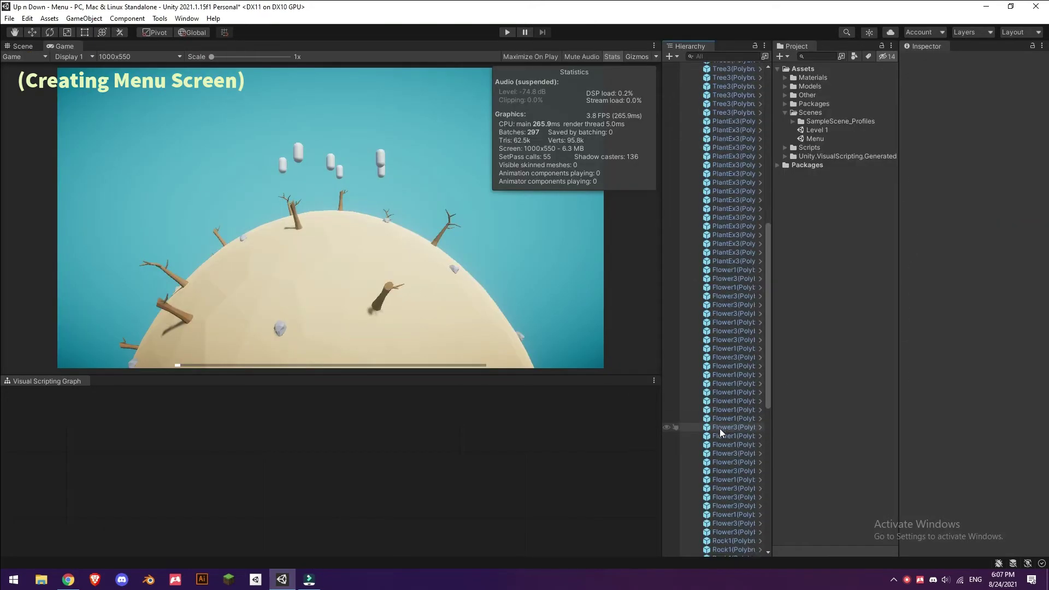
{"action": "left_click", "coordinate": [691, 93]}
{"action": "left_click", "coordinate": [709, 91]}
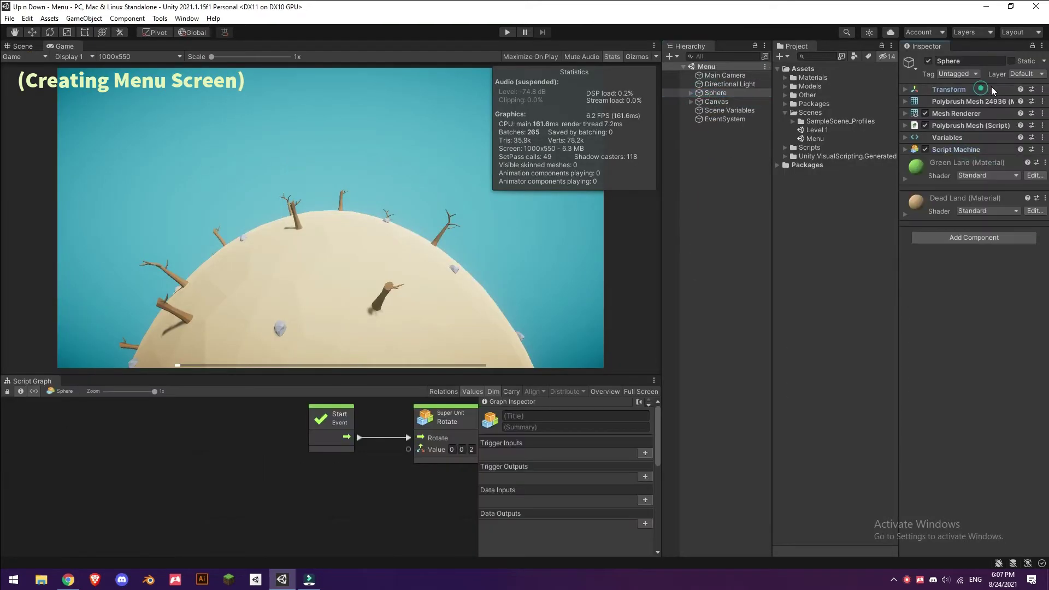
{"action": "left_click", "coordinate": [507, 32]}
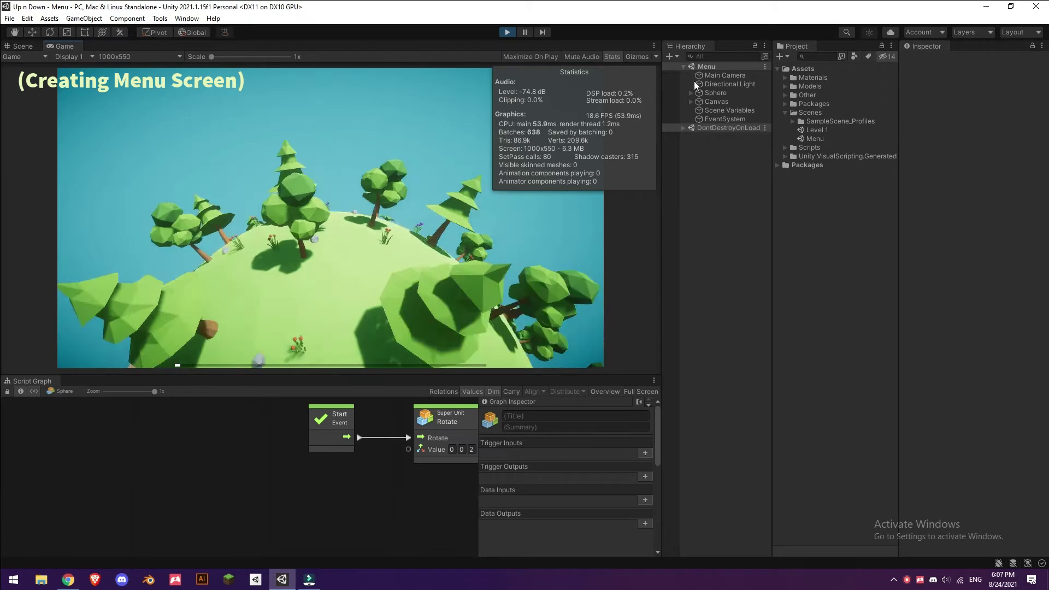
{"action": "left_click", "coordinate": [505, 32]}
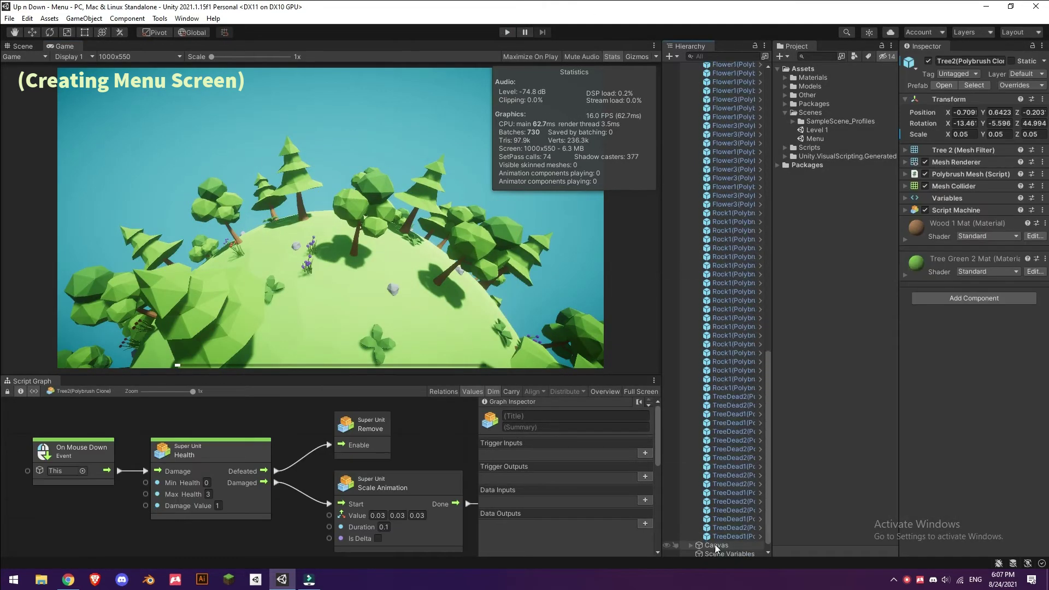
Step: Select all the tree and rock children and remove their Script Machine component
{"action": "right_click", "coordinate": [741, 207]}
{"action": "left_click", "coordinate": [775, 348]}
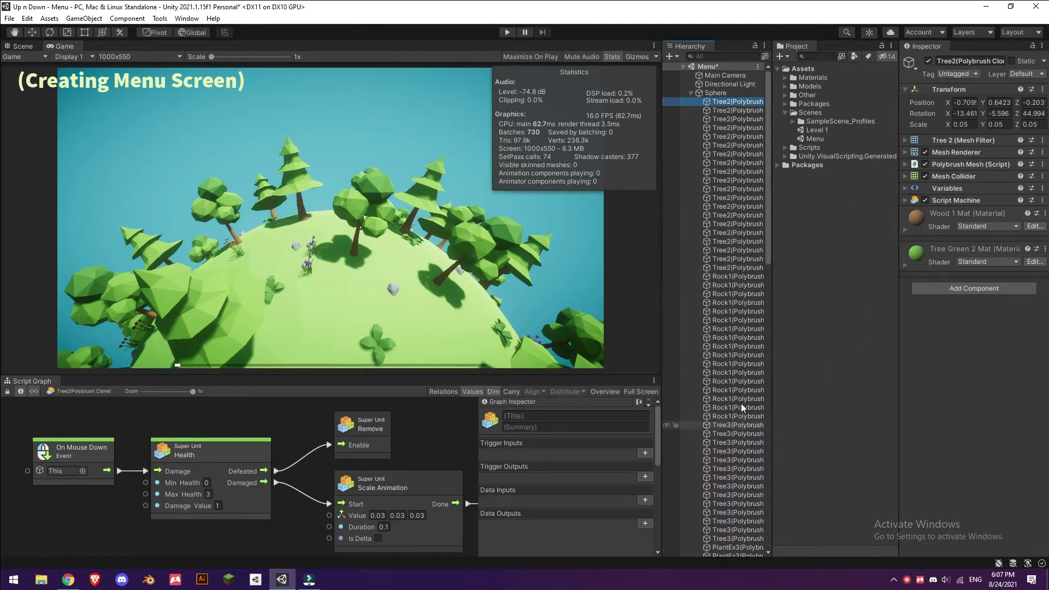
{"action": "left_click", "coordinate": [728, 302], "text": "shift"}
{"action": "left_click", "coordinate": [737, 407], "text": "shift"}
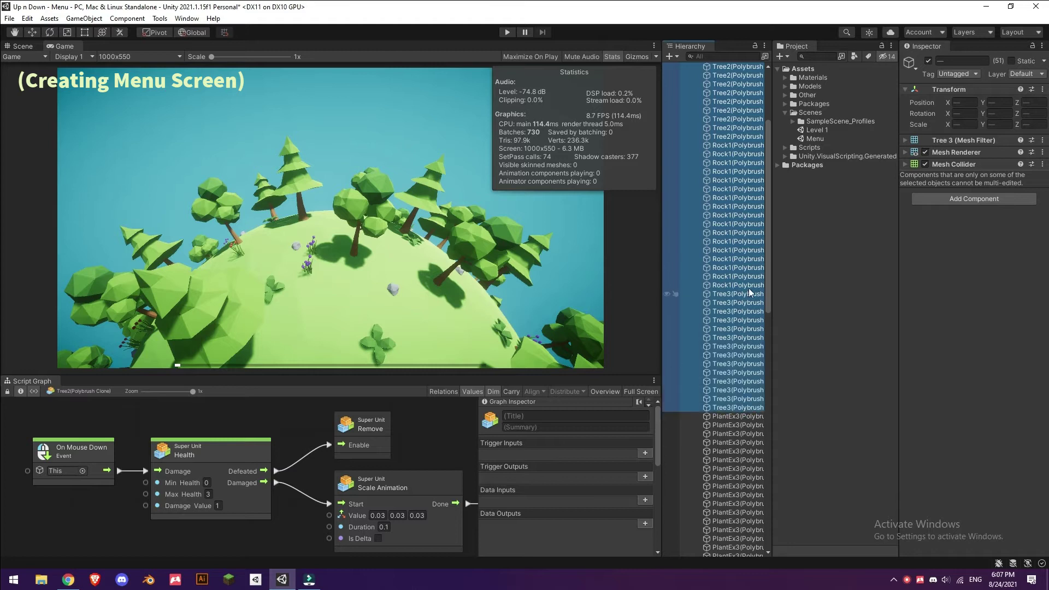
{"action": "left_click", "coordinate": [1042, 164]}
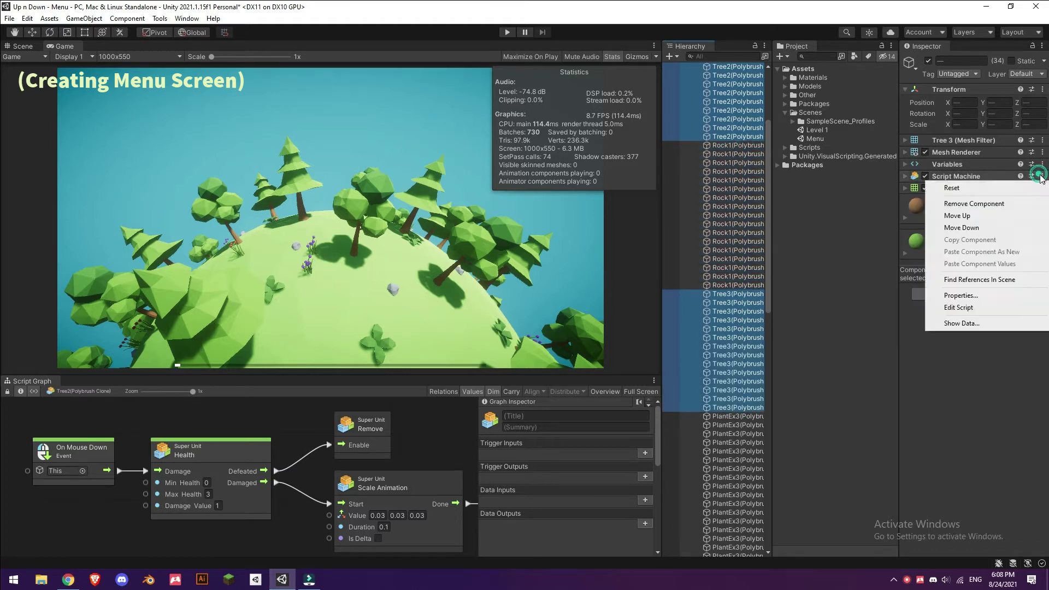
{"action": "left_click", "coordinate": [956, 206]}
Step: Playtest the menu planet again, check the Sphere's graph, then replay
{"action": "left_click", "coordinate": [507, 32]}
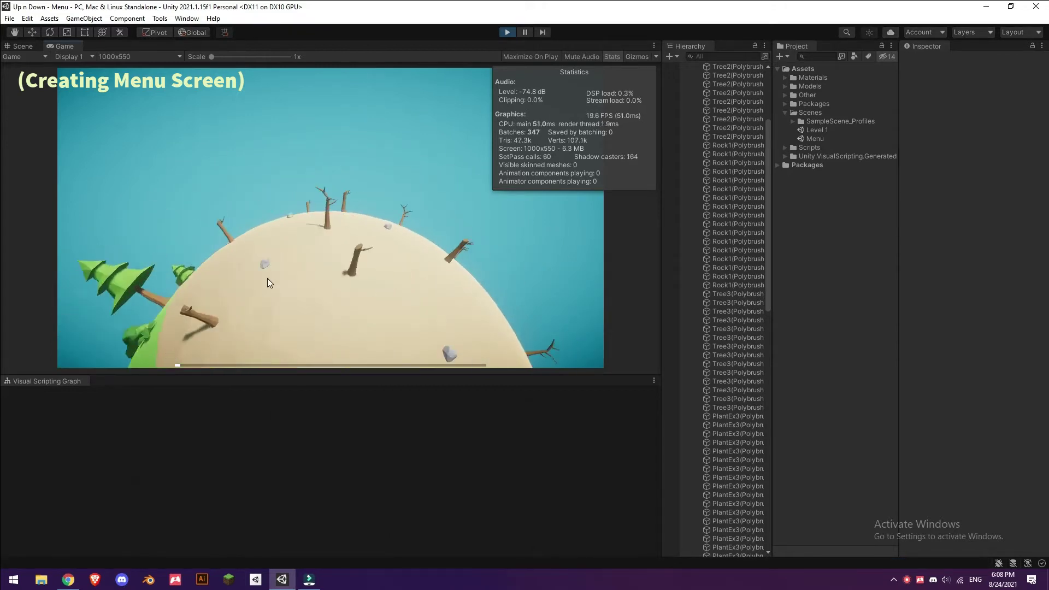
{"action": "key", "text": "ctrl+p"}
{"action": "left_click", "coordinate": [689, 85]}
{"action": "left_click", "coordinate": [706, 111]}
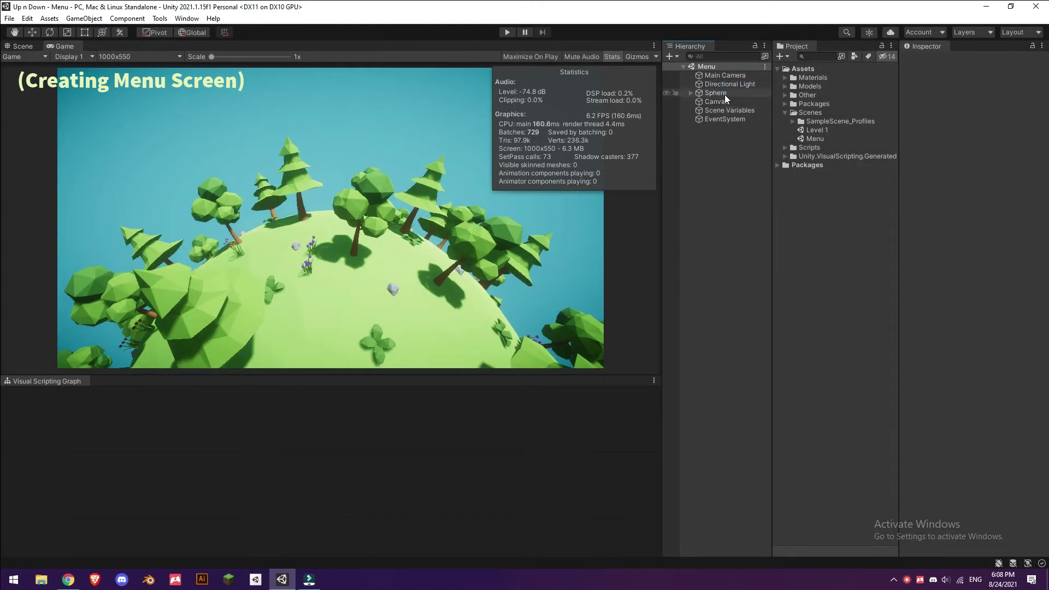
{"action": "left_click", "coordinate": [724, 93]}
{"action": "left_click", "coordinate": [707, 224]}
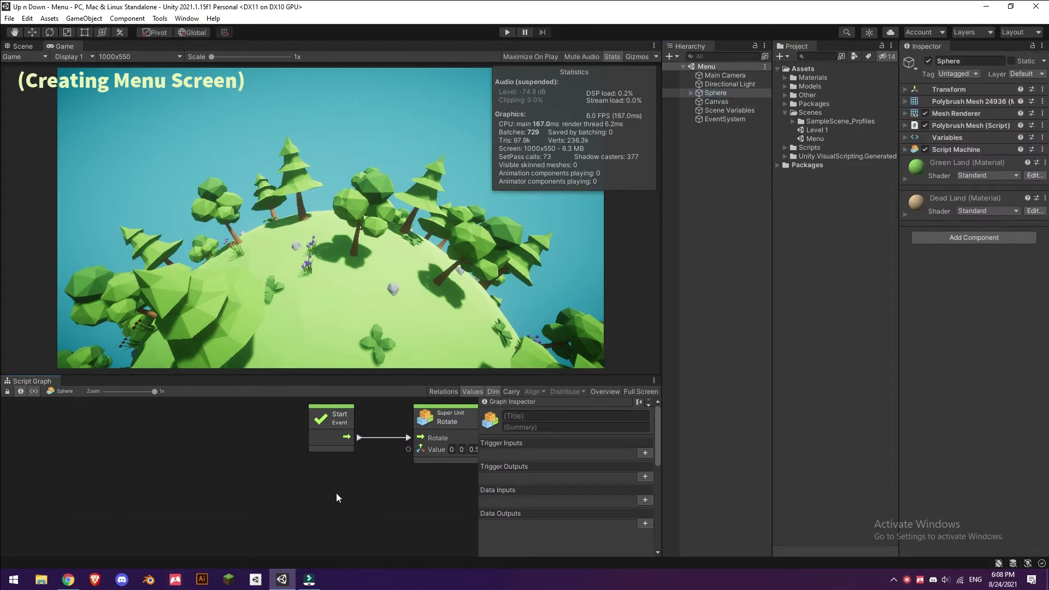
{"action": "left_click", "coordinate": [508, 31]}
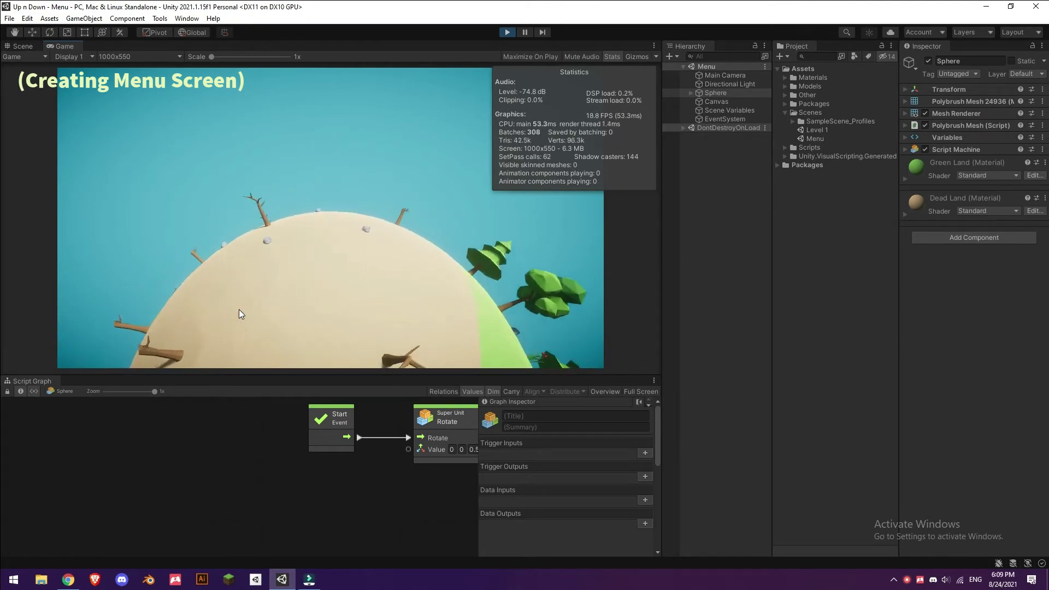
Step: Add a 'Flippy World' title text under Canvas, then click Play Game to load Level 1
{"action": "left_click", "coordinate": [507, 32]}
{"action": "right_click", "coordinate": [715, 208]}
{"action": "mouse_move", "coordinate": [748, 403]}
{"action": "left_click", "coordinate": [852, 216]}
{"action": "left_click", "coordinate": [966, 259]}
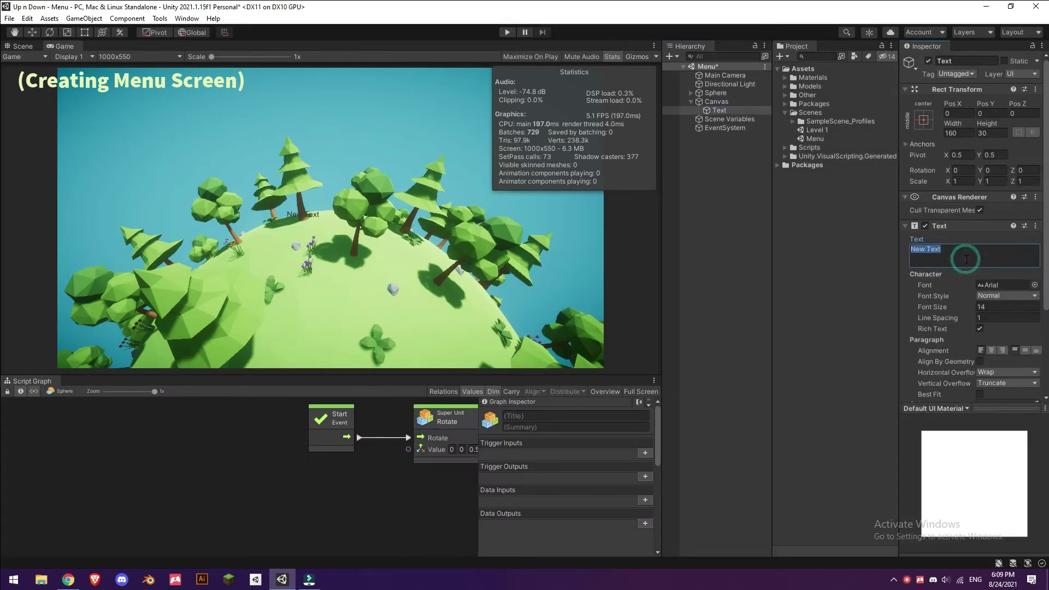
{"action": "left_click", "coordinate": [999, 381]}
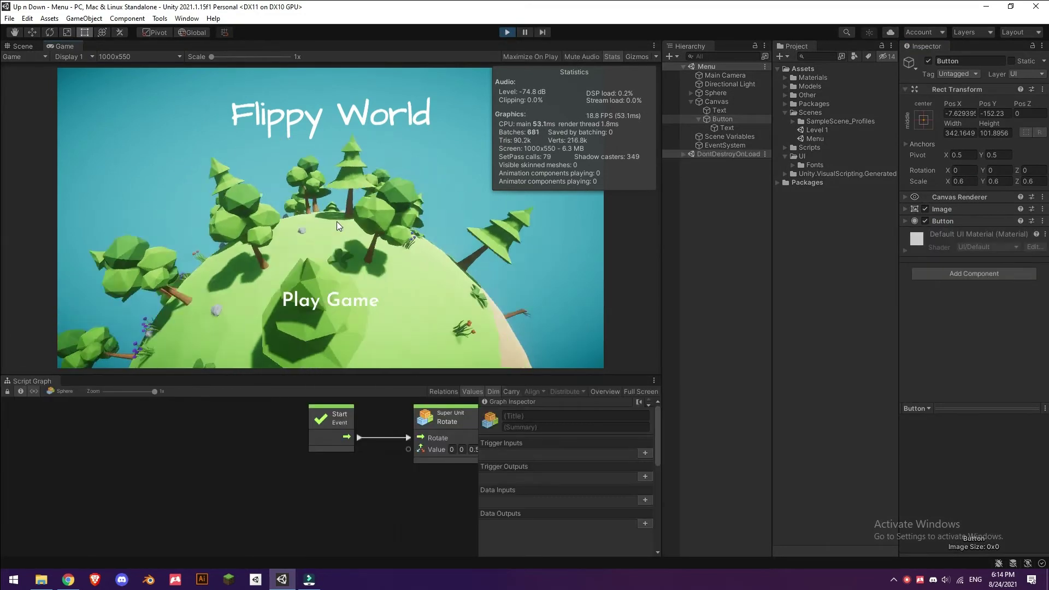
{"action": "left_click", "coordinate": [726, 127]}
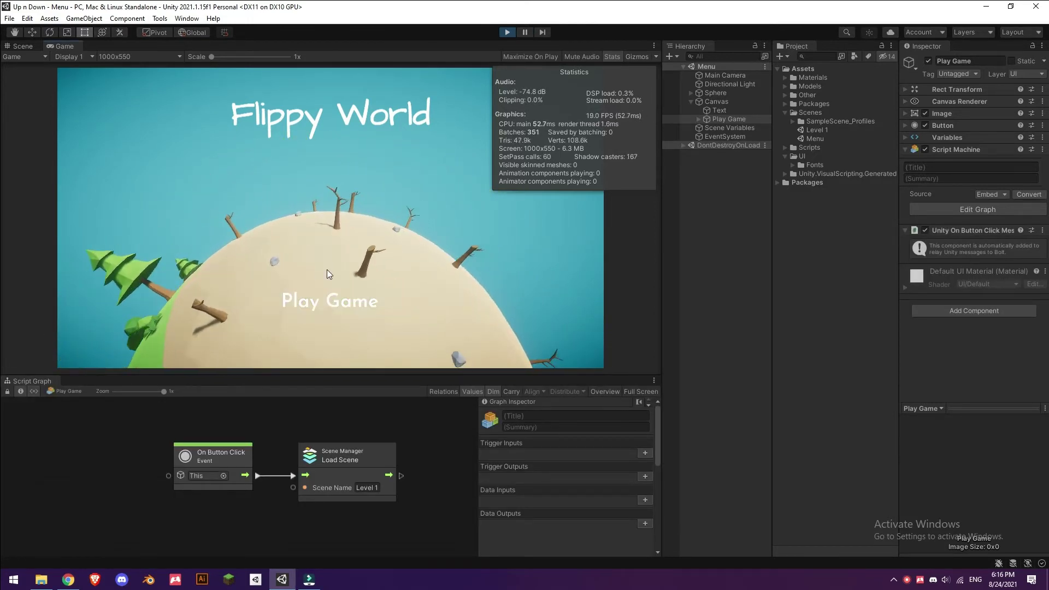
{"action": "left_click", "coordinate": [308, 303]}
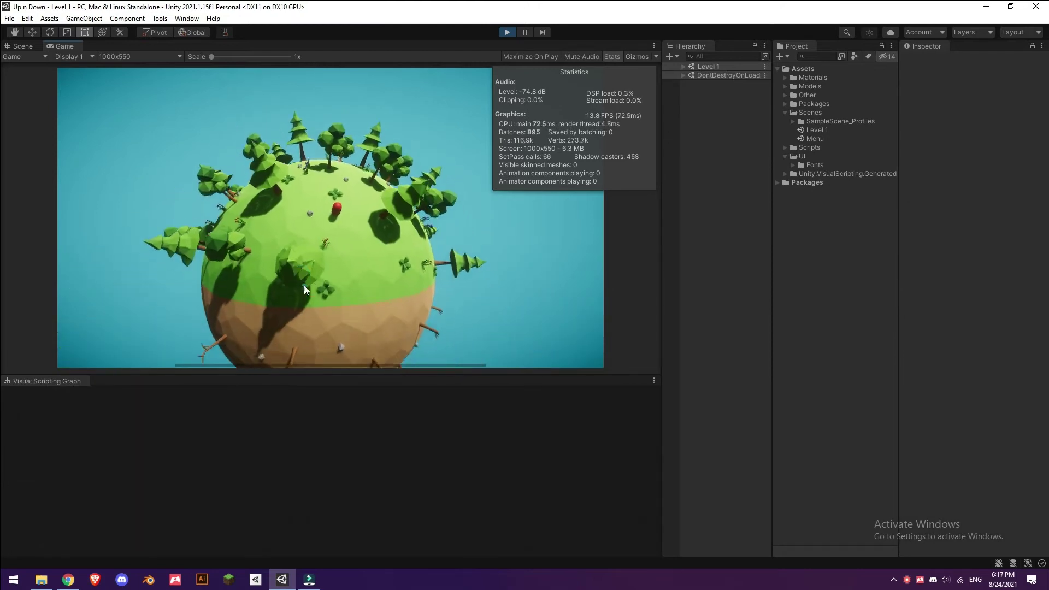
Step: Stop the game and give the Menu scene New Lighting Settings with generated lighting
{"action": "left_click", "coordinate": [506, 32]}
{"action": "left_click", "coordinate": [182, 19]}
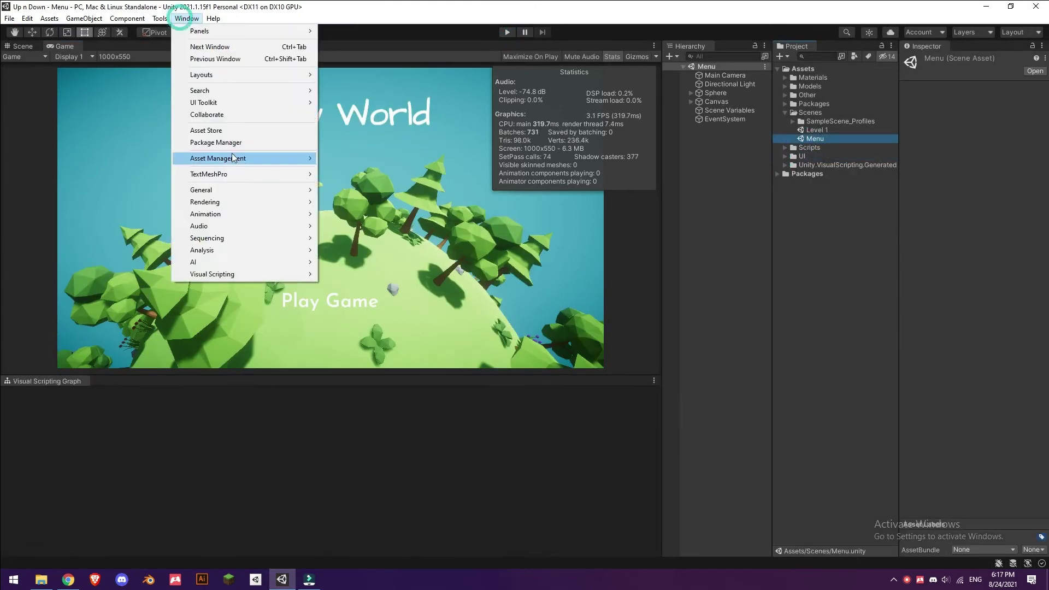
{"action": "left_click", "coordinate": [344, 202]}
{"action": "left_click", "coordinate": [772, 113]}
{"action": "double_click", "coordinate": [733, 166]}
{"action": "left_click", "coordinate": [722, 417]}
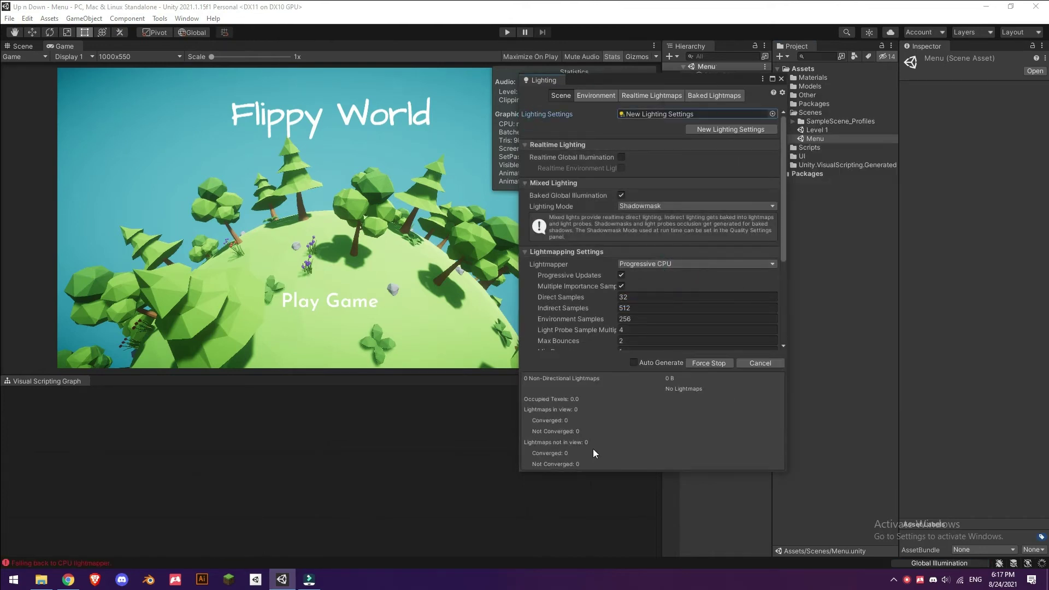
Step: Create a 'Lighting Settings' folder under Scenes, then open and run Level 1
{"action": "right_click", "coordinate": [809, 112]}
{"action": "mouse_move", "coordinate": [819, 118]}
{"action": "left_click", "coordinate": [710, 122]}
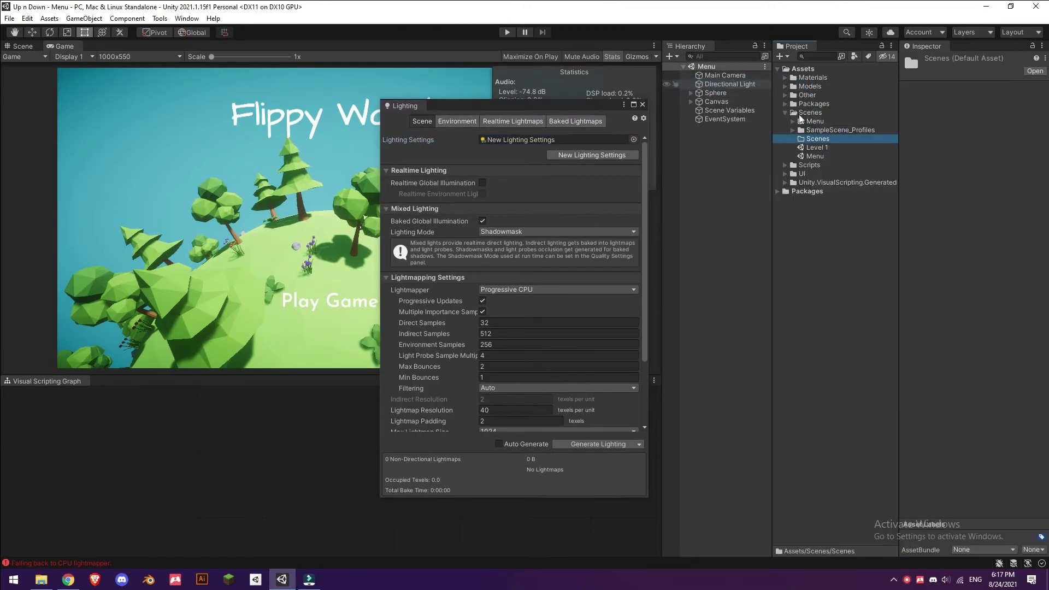
{"action": "type", "text": "Lighting Settings"}
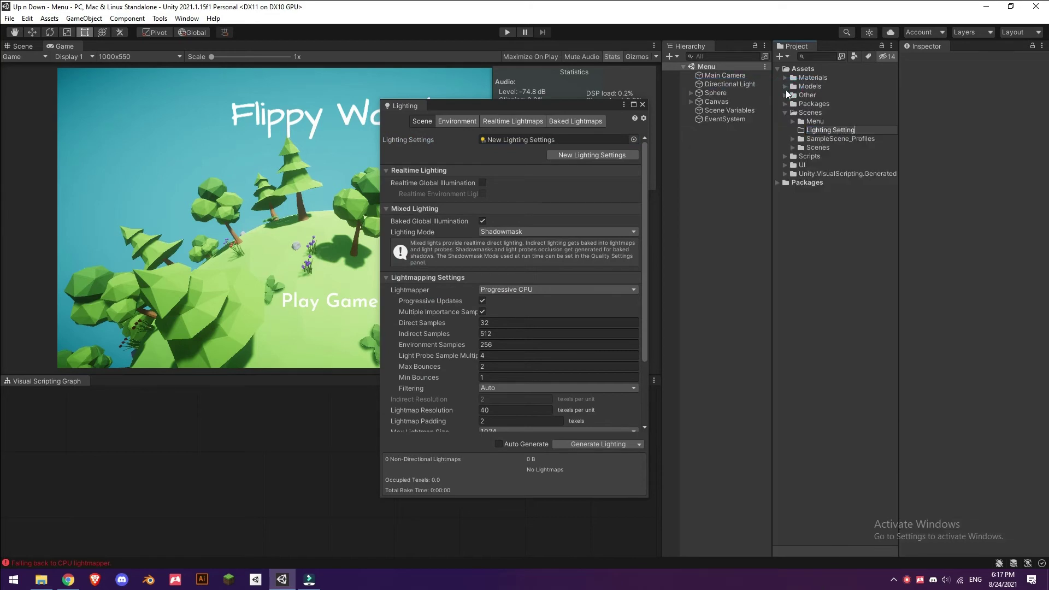
{"action": "key", "text": "Return"}
{"action": "double_click", "coordinate": [822, 139]}
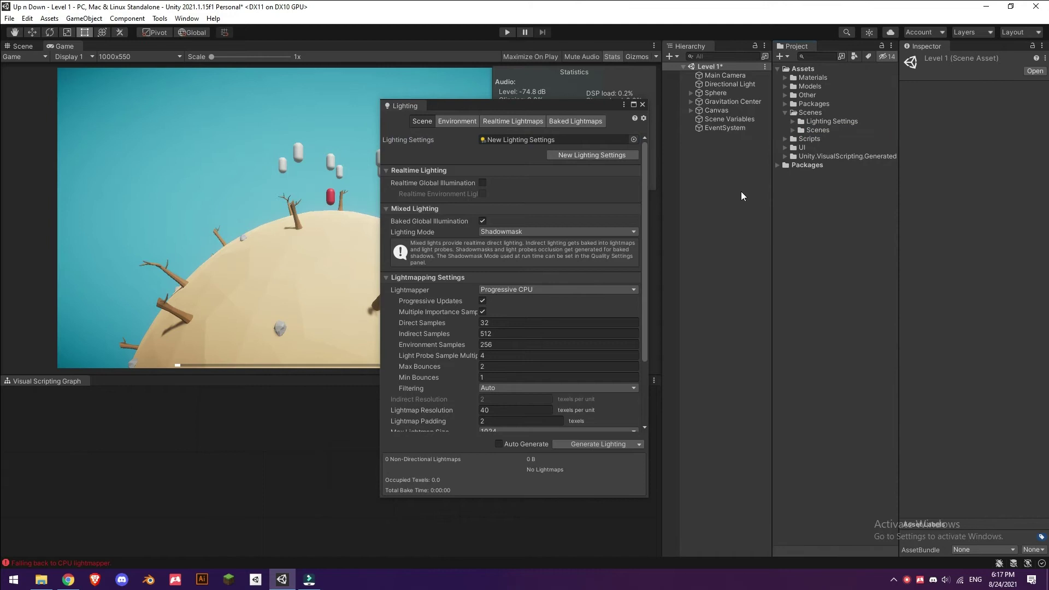
{"action": "key", "text": "ctrl+p"}
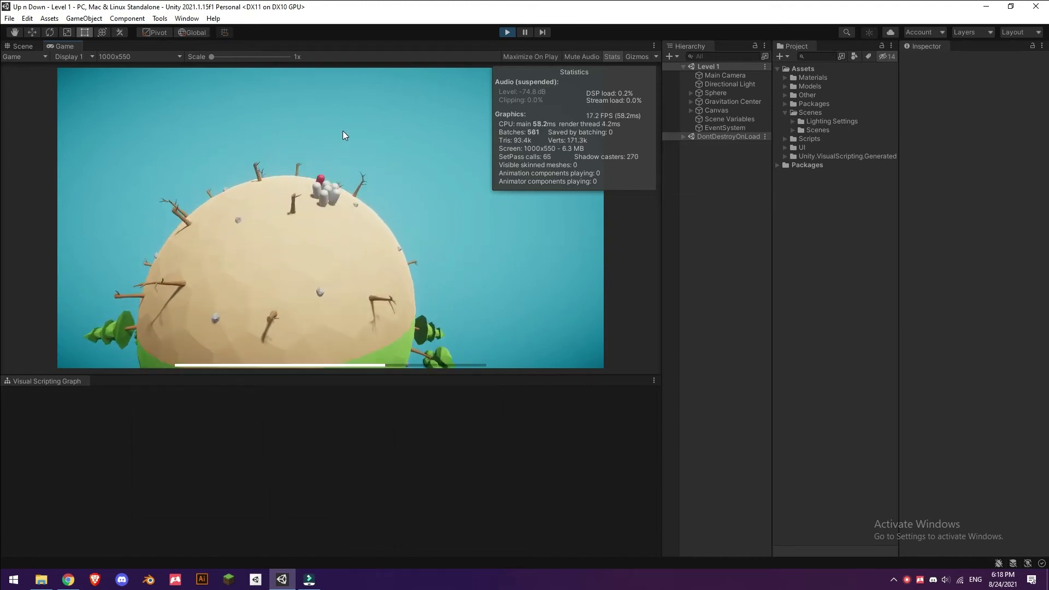
Step: Stop the game and add an empty child object named Pause under Canvas
{"action": "key", "text": "ctrl+p"}
{"action": "left_click", "coordinate": [792, 122]}
{"action": "right_click", "coordinate": [741, 161]}
{"action": "left_click", "coordinate": [710, 111]}
{"action": "right_click", "coordinate": [710, 109]}
{"action": "left_click", "coordinate": [767, 249]}
{"action": "type", "text": "Pause"}
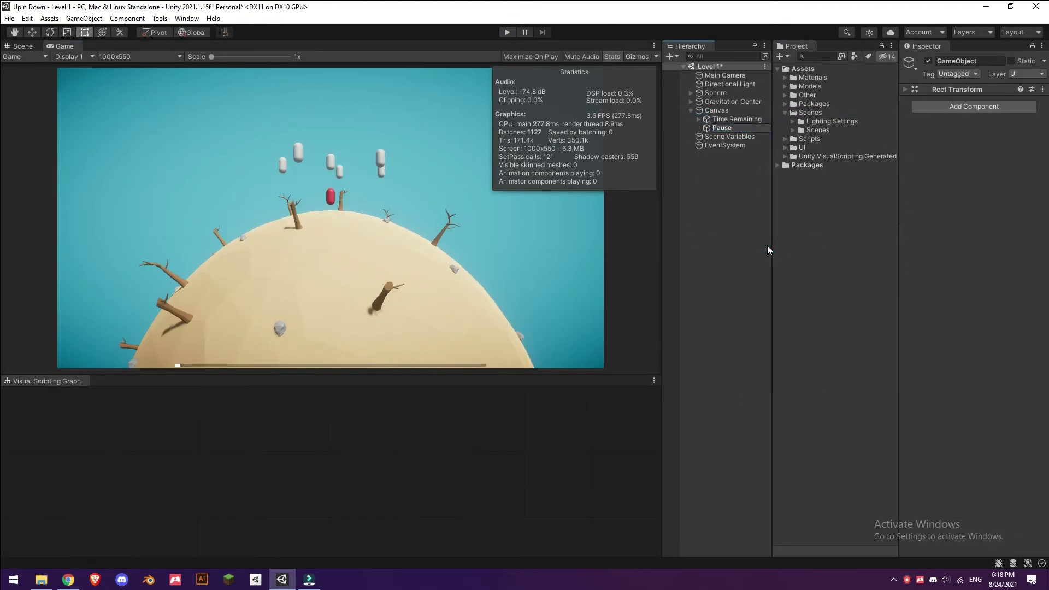
{"action": "key", "text": "Return"}
{"action": "left_click", "coordinate": [964, 91]}
{"action": "left_click", "coordinate": [964, 92]}
Step: Add a black UI Image inside Pause as the pause screen background
{"action": "right_click", "coordinate": [758, 128]}
{"action": "left_click", "coordinate": [906, 363]}
{"action": "left_click", "coordinate": [973, 137]}
{"action": "left_click", "coordinate": [930, 385]}
{"action": "left_click", "coordinate": [957, 89]}
{"action": "left_click", "coordinate": [924, 118]}
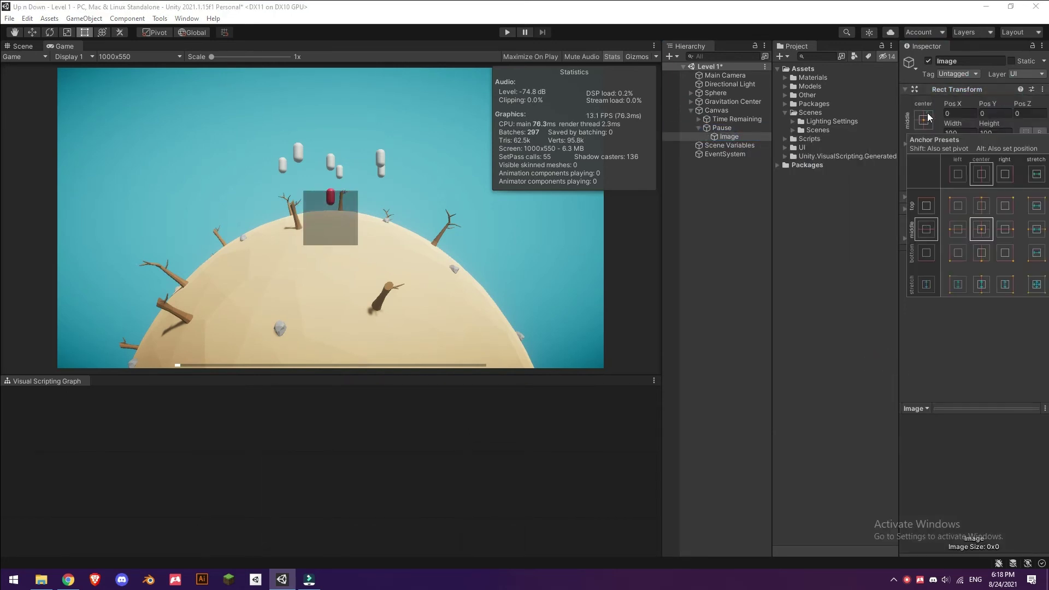
Step: Check the Play Game button's logic graph in the Menu scene, then return to Level 1
{"action": "right_click", "coordinate": [720, 127]}
{"action": "left_click", "coordinate": [793, 130]}
{"action": "double_click", "coordinate": [821, 148]}
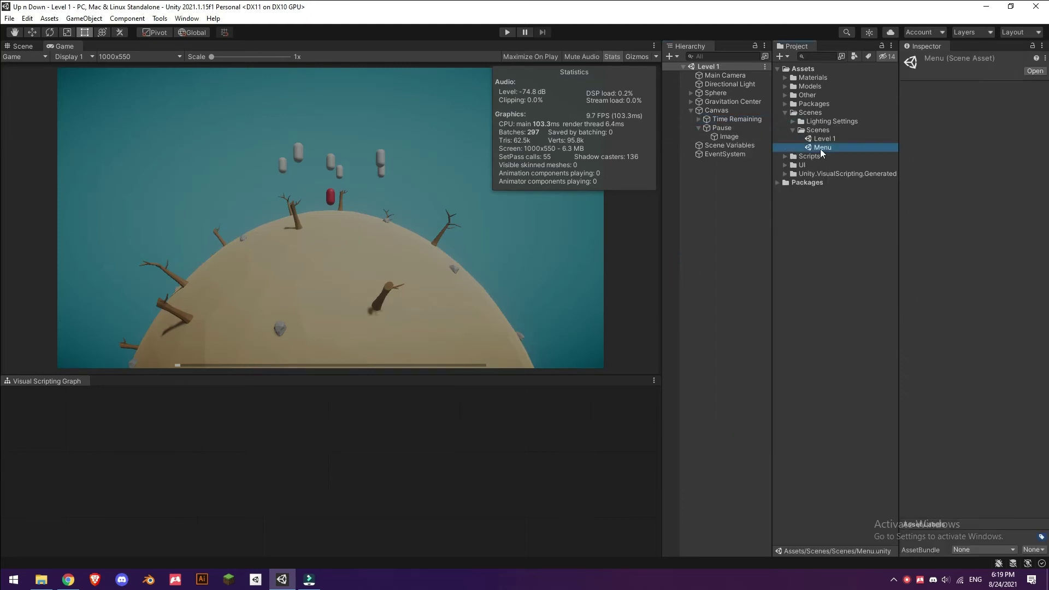
{"action": "left_click", "coordinate": [690, 93]}
{"action": "left_click", "coordinate": [695, 102]}
{"action": "double_click", "coordinate": [824, 138]}
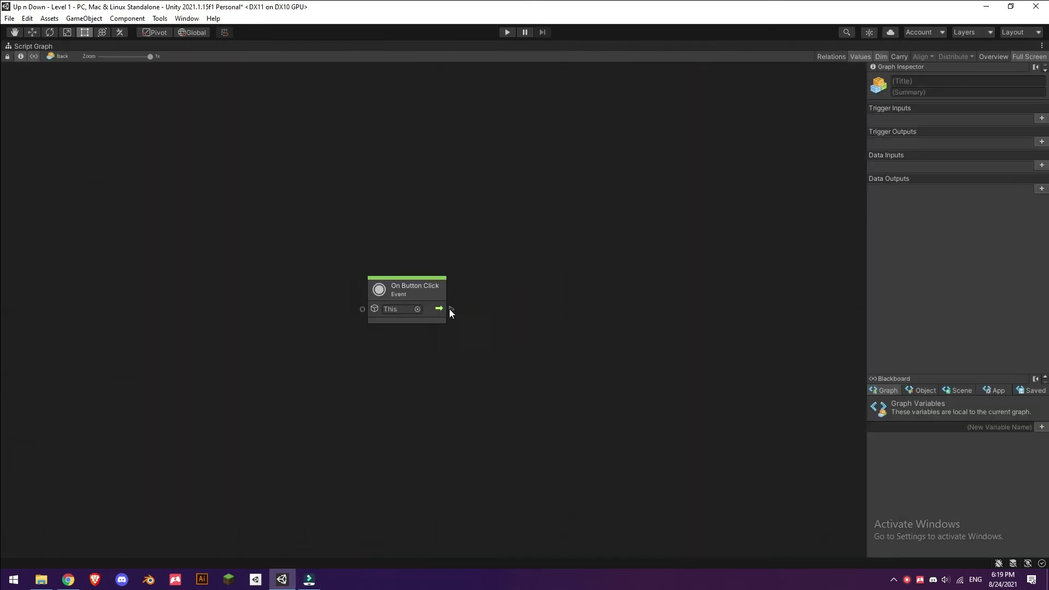
Step: Wire the Back button's click event to a Set Time Scale node
{"action": "left_click_drag", "start_coordinate": [449, 309], "coordinate": [491, 293]}
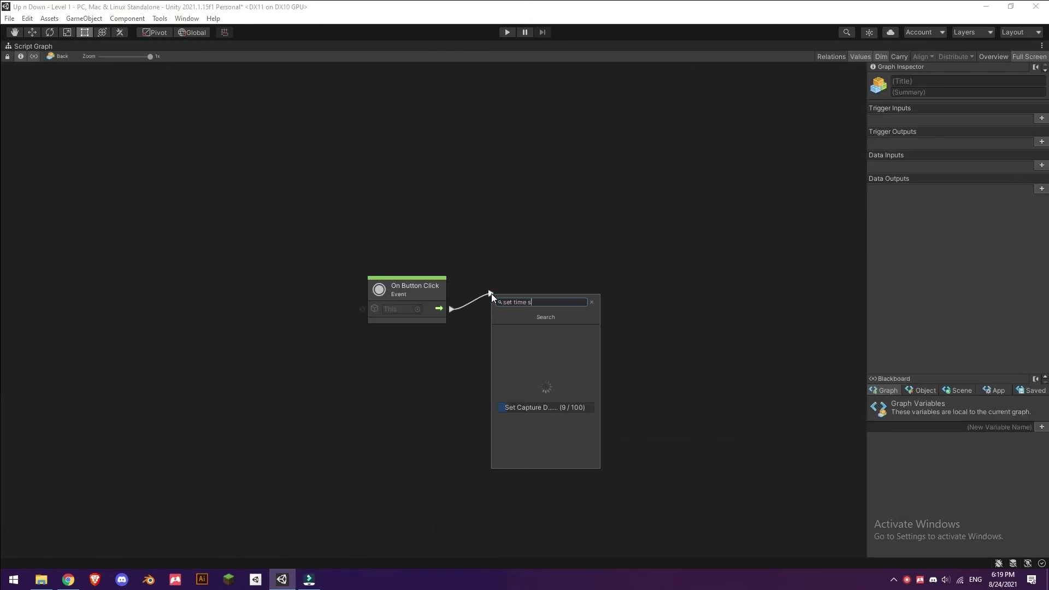
{"action": "key", "text": "Return"}
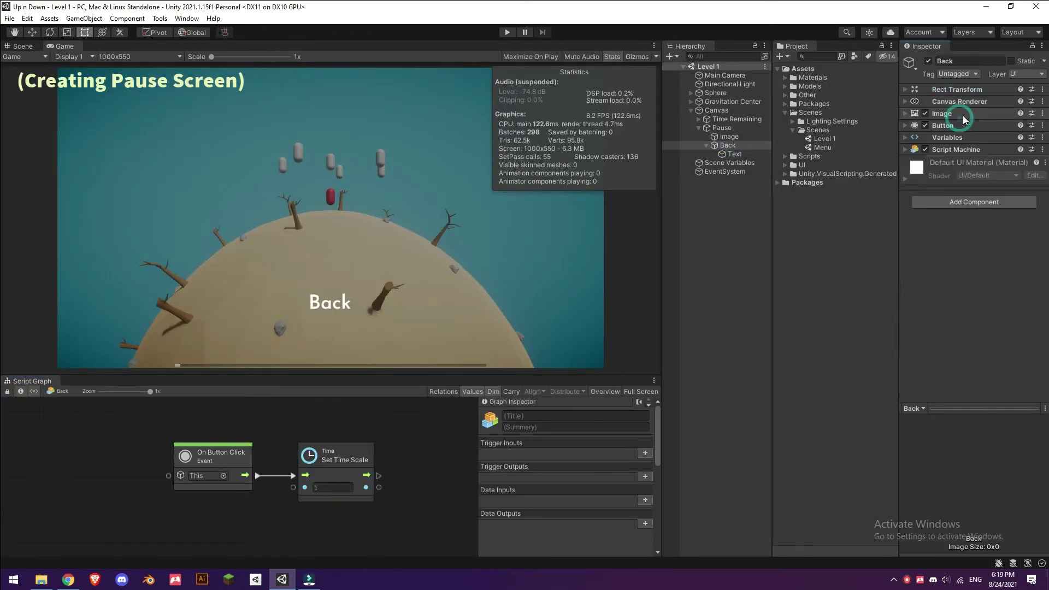
{"action": "left_click", "coordinate": [948, 124]}
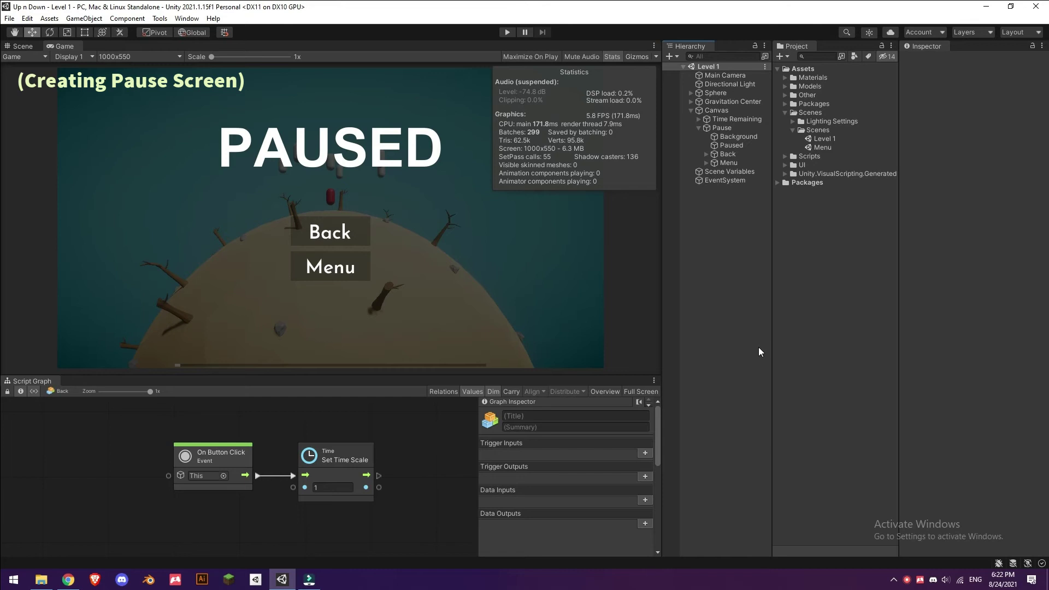
{"action": "left_click", "coordinate": [727, 153]}
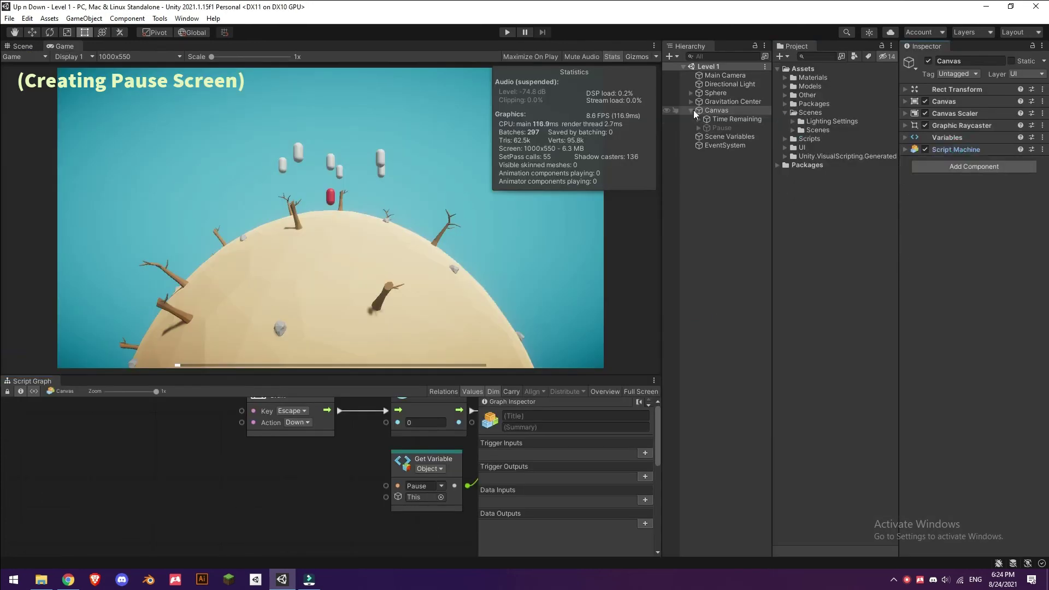
Step: Test Level 1: Escape shows the PAUSED screen and Back resumes the game
{"action": "left_click", "coordinate": [507, 33]}
{"action": "key", "text": "Escape"}
{"action": "left_click", "coordinate": [316, 243]}
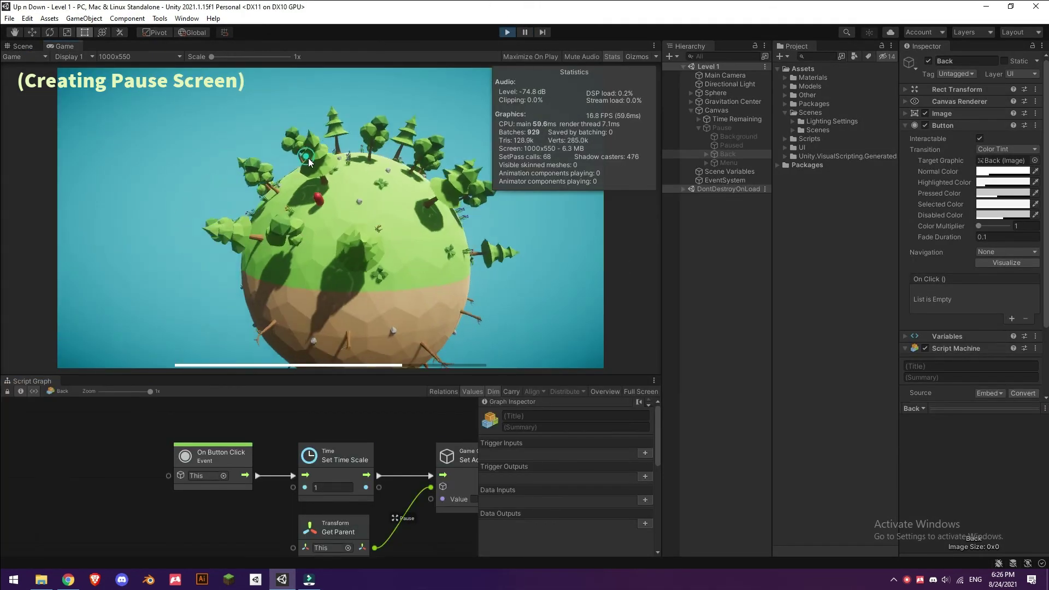
{"action": "key", "text": "Escape"}
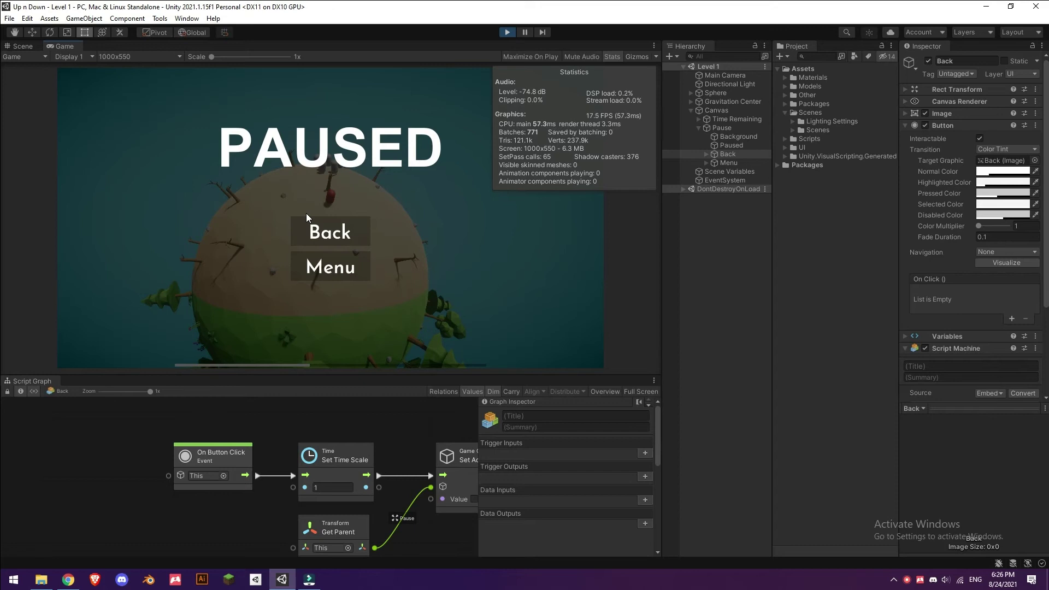
{"action": "left_click", "coordinate": [344, 239]}
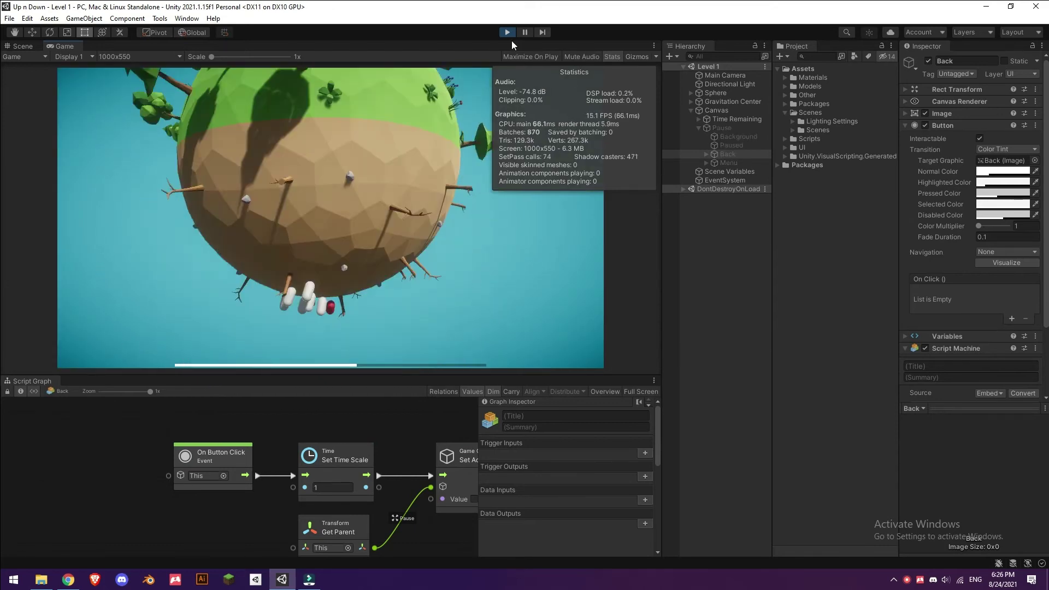
{"action": "left_click", "coordinate": [508, 33]}
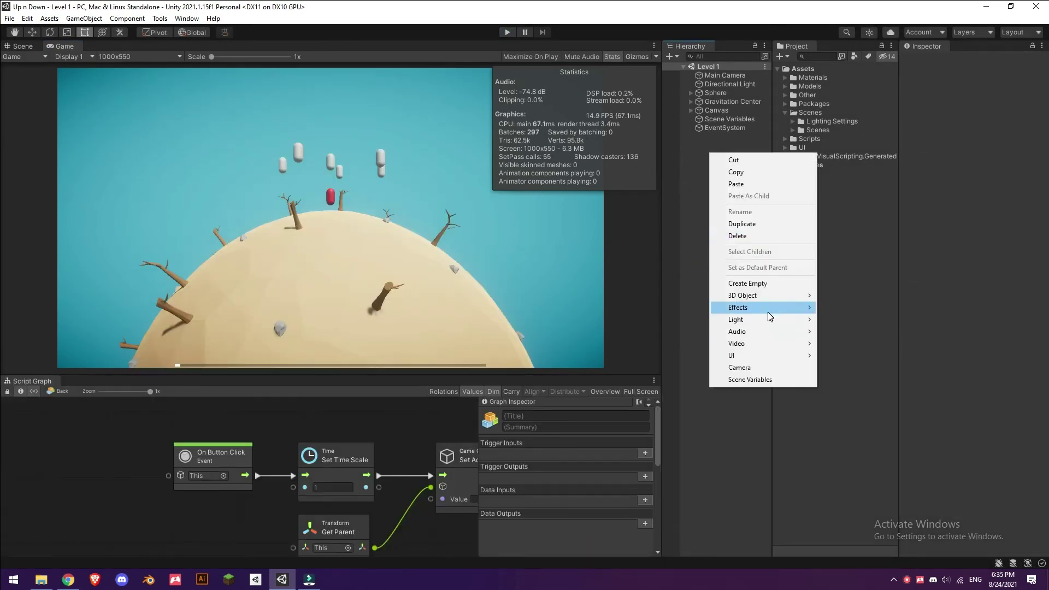
Step: Add a UI Image slot anchored at bottom centre with a 0.6 scale
{"action": "left_click", "coordinate": [885, 381]}
{"action": "left_click", "coordinate": [923, 120]}
{"action": "left_click", "coordinate": [981, 254], "text": "alt"}
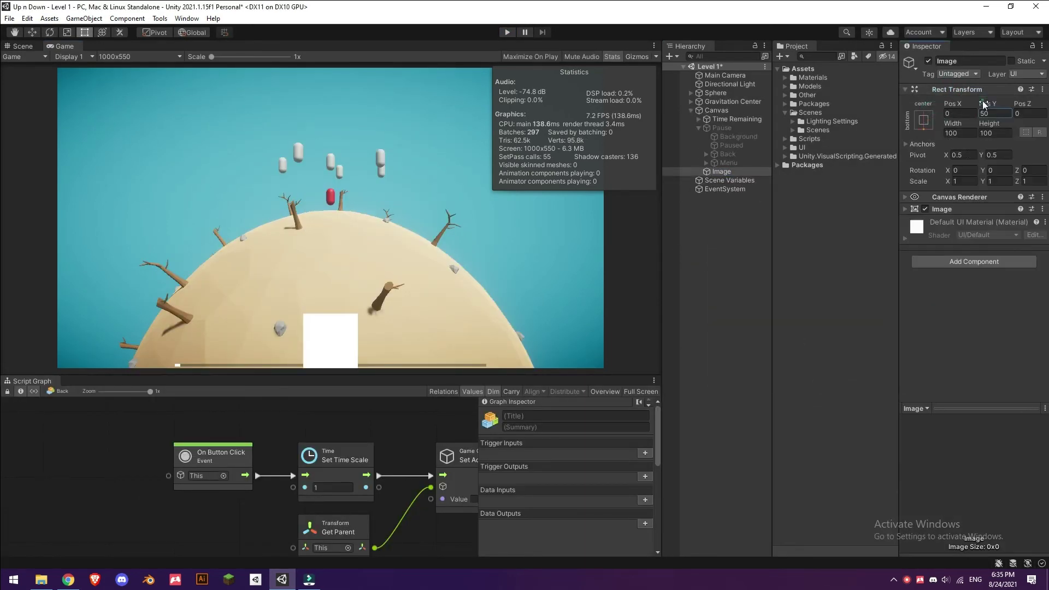
{"action": "key", "text": "Return"}
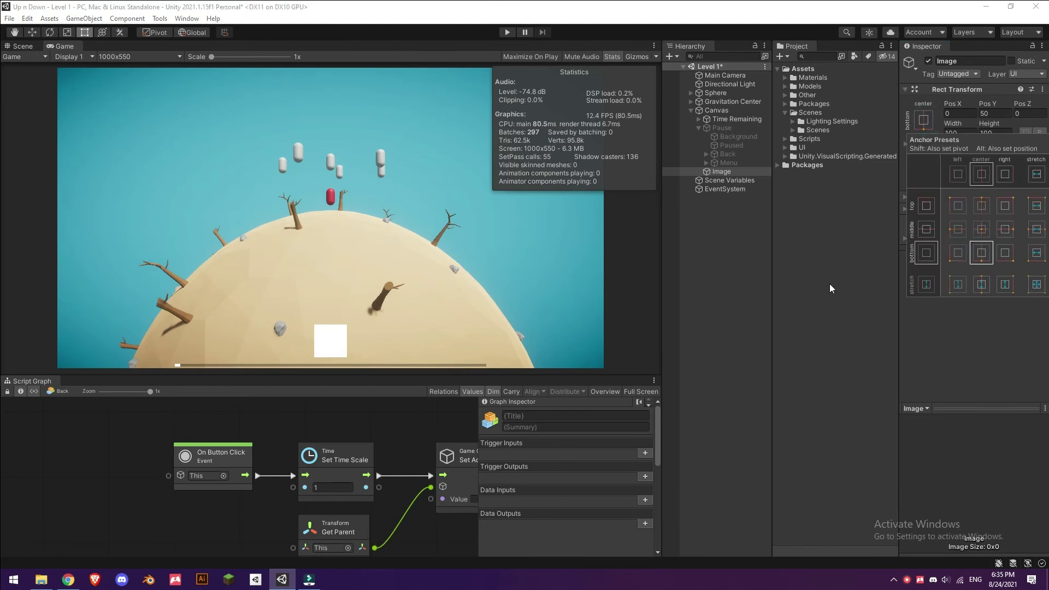
Step: Create an Inventroy object under Canvas with a Middle Center Horizontal Layout Group
{"action": "left_click", "coordinate": [756, 112]}
{"action": "type", "text": "Inventroy"}
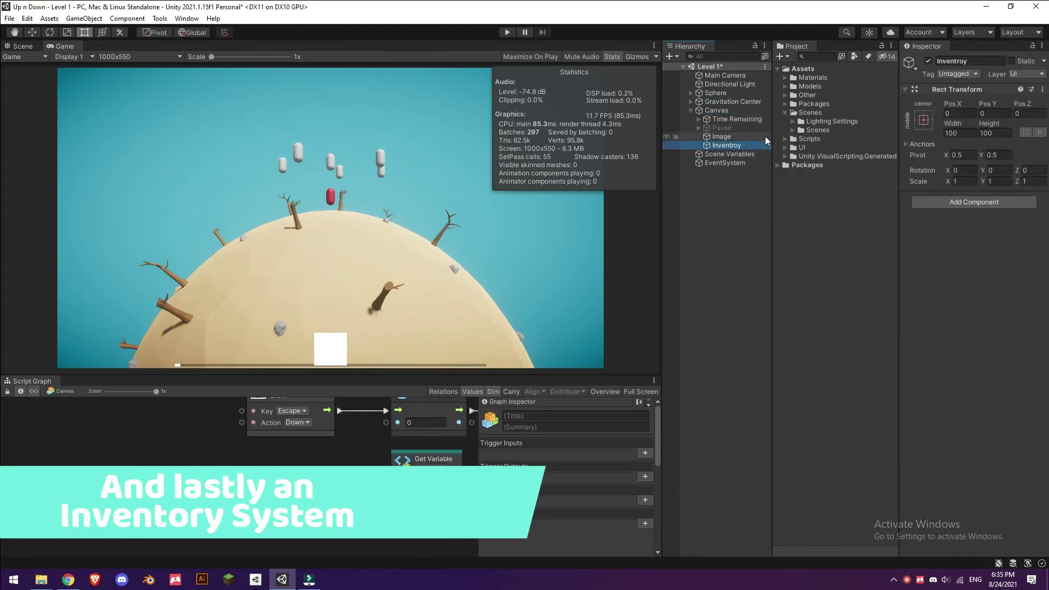
{"action": "left_click", "coordinate": [974, 56]}
{"action": "left_click", "coordinate": [974, 201]}
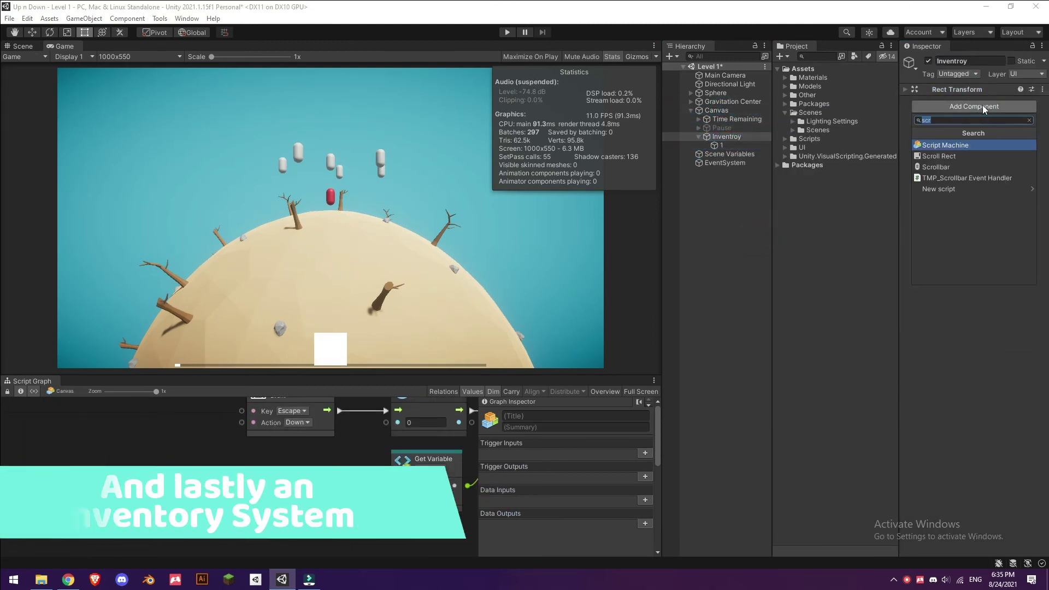
{"action": "left_click", "coordinate": [978, 143]}
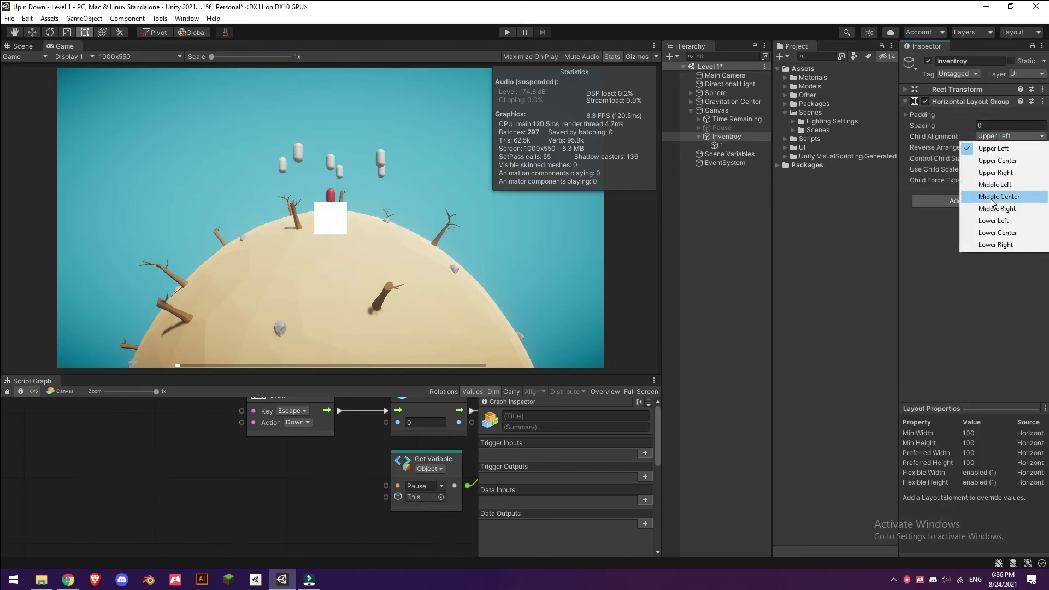
{"action": "left_click", "coordinate": [1042, 102]}
{"action": "left_click", "coordinate": [1042, 102]}
Step: Anchor Inventroy at the bottom centre of the screen with Pos Y 50
{"action": "left_click", "coordinate": [765, 145]}
{"action": "left_click", "coordinate": [726, 137]}
{"action": "left_click", "coordinate": [957, 90]}
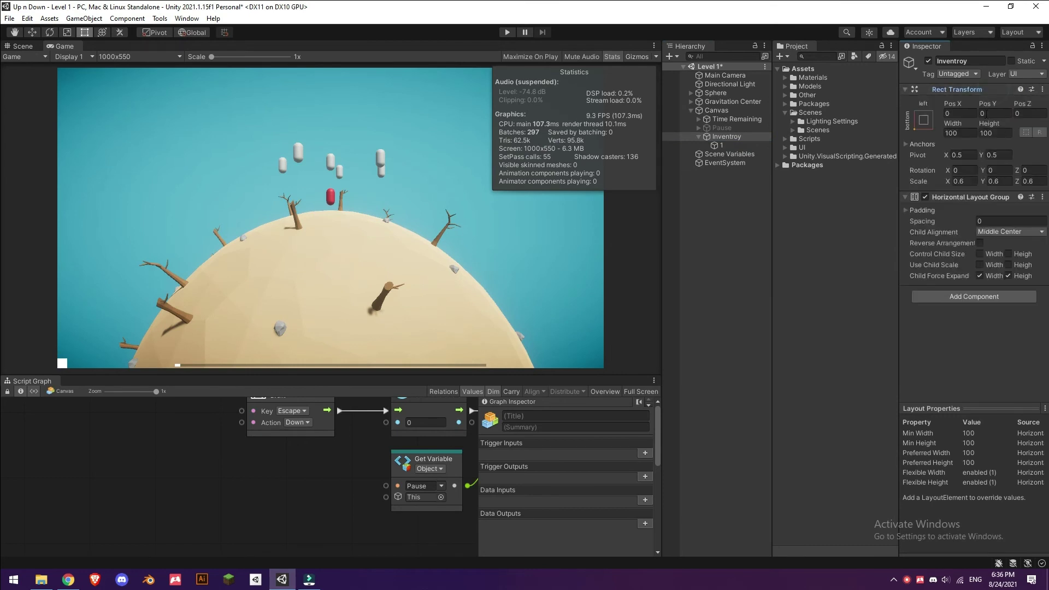
{"action": "left_click", "coordinate": [923, 120]}
{"action": "left_click", "coordinate": [981, 253], "text": "alt"}
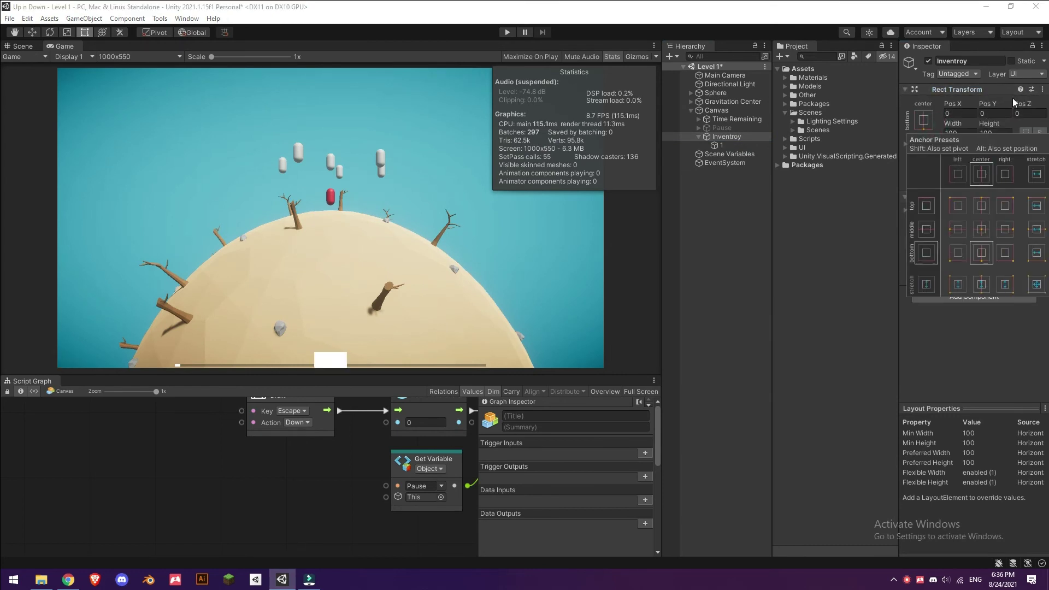
{"action": "left_click", "coordinate": [978, 261], "text": "alt"}
{"action": "left_click", "coordinate": [986, 104]}
Step: Duplicate the slot into a centred row of 15 and give all slots an Outline
{"action": "left_click", "coordinate": [735, 145]}
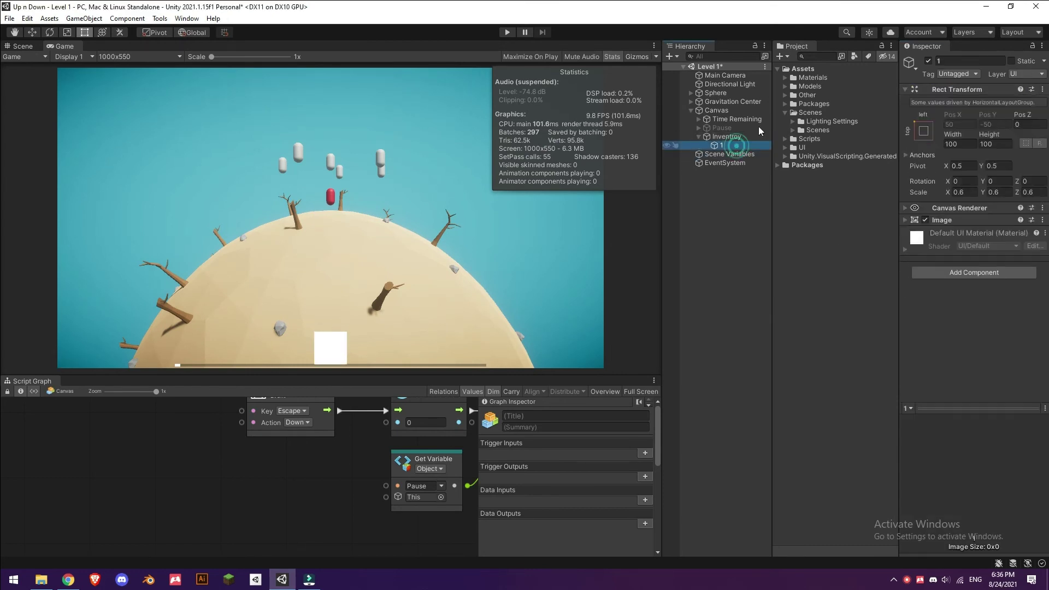
{"action": "key", "text": "Return"}
{"action": "key", "text": "ctrl+d"}
{"action": "key", "text": "ctrl+d"}
{"action": "key", "text": "ctrl+d"}
{"action": "left_click", "coordinate": [736, 136]}
{"action": "left_click", "coordinate": [994, 231]}
{"action": "left_click", "coordinate": [991, 246]}
{"action": "left_click", "coordinate": [726, 145]}
{"action": "left_click", "coordinate": [728, 171], "text": "shift"}
{"action": "type", "text": "2"}
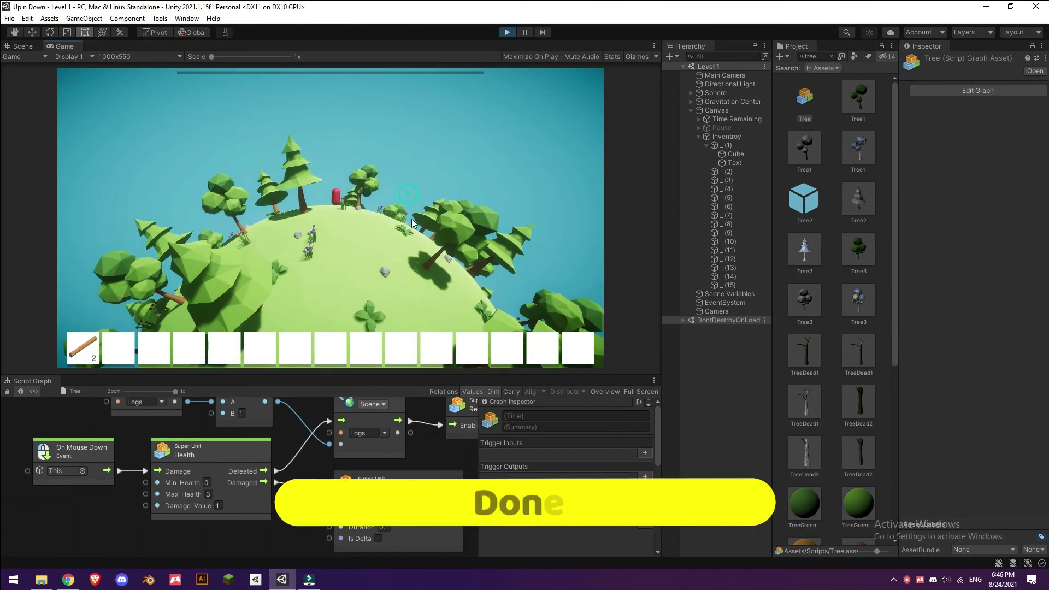
Step: Chop two trees to bring the log count to 4, then stop Play mode
{"action": "left_click", "coordinate": [278, 222]}
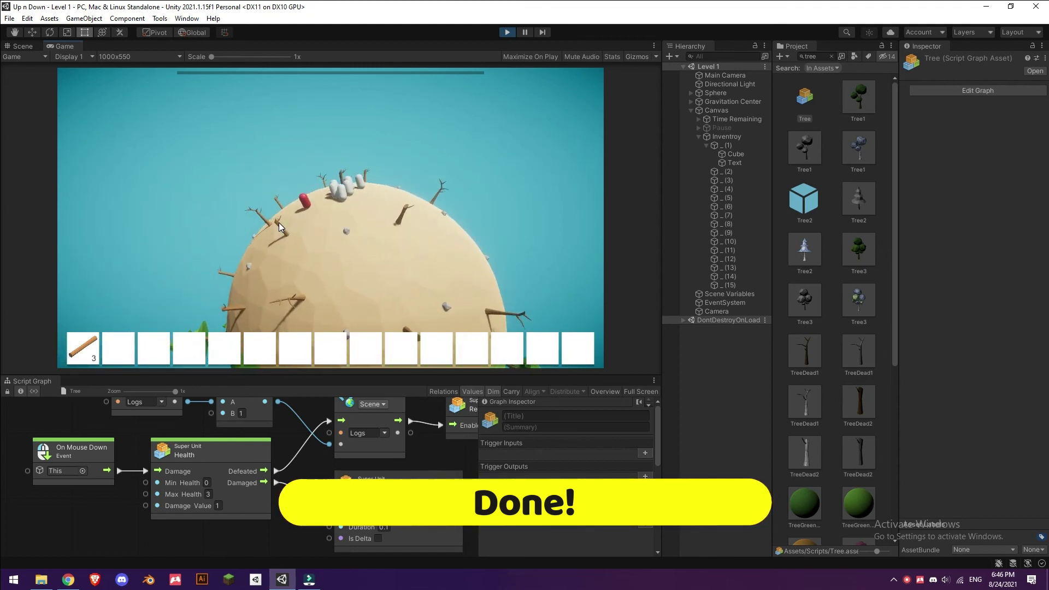
{"action": "left_click", "coordinate": [278, 221]}
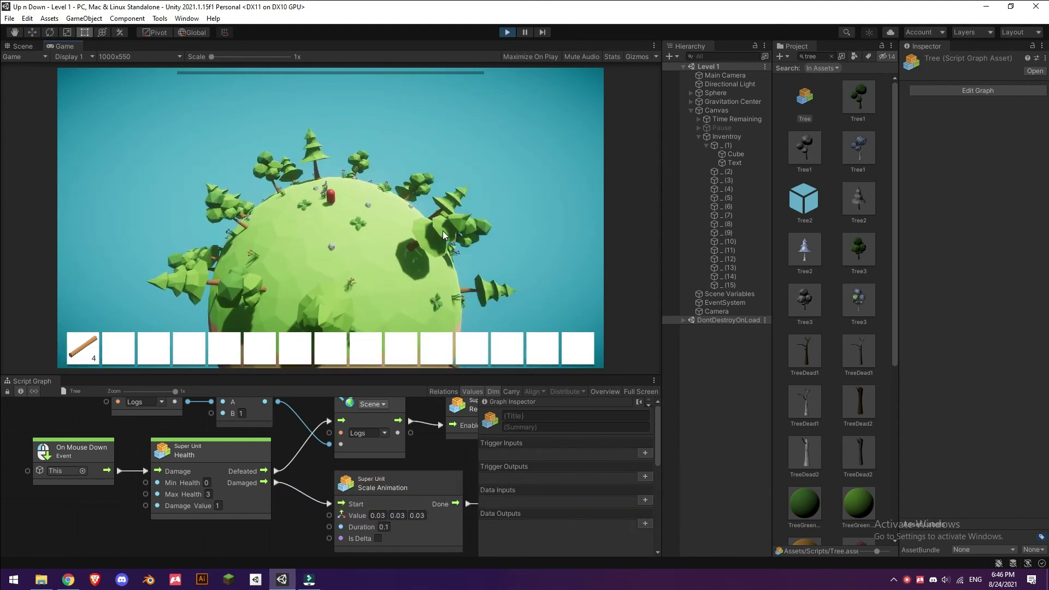
{"action": "left_click", "coordinate": [507, 32]}
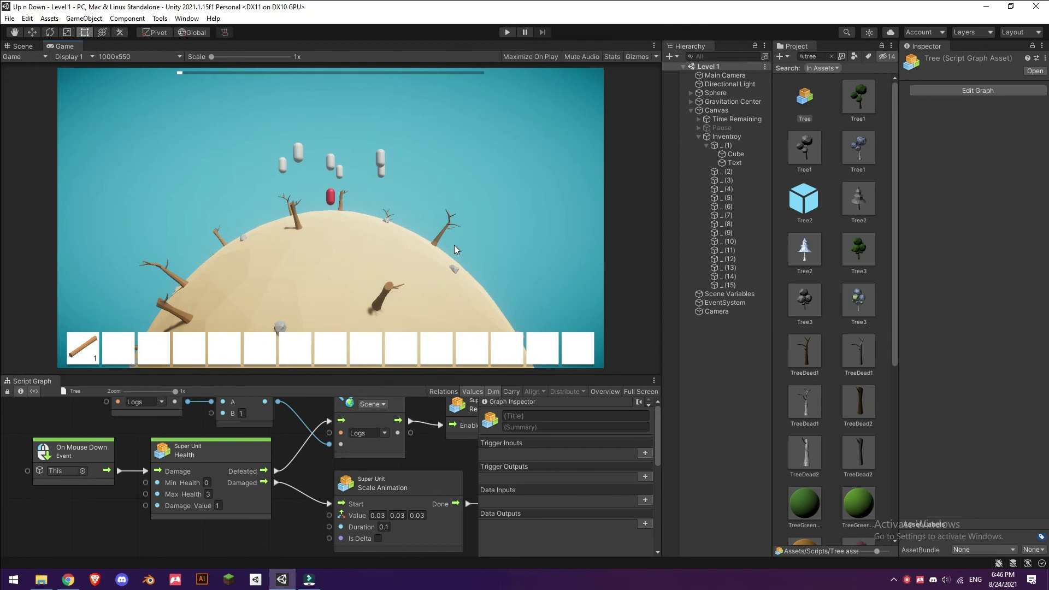